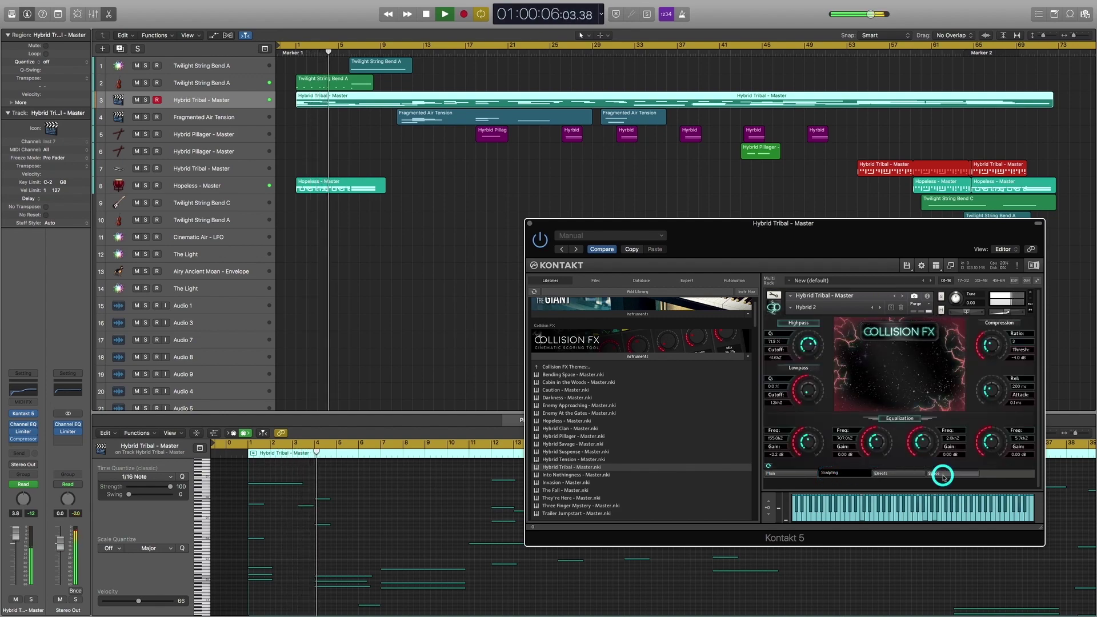
Show the Space page, then the Effects page's LFO modulation (Sine, 45% freq, 21% offset, 31% depth).
{"action": "left_click", "coordinate": [943, 476]}
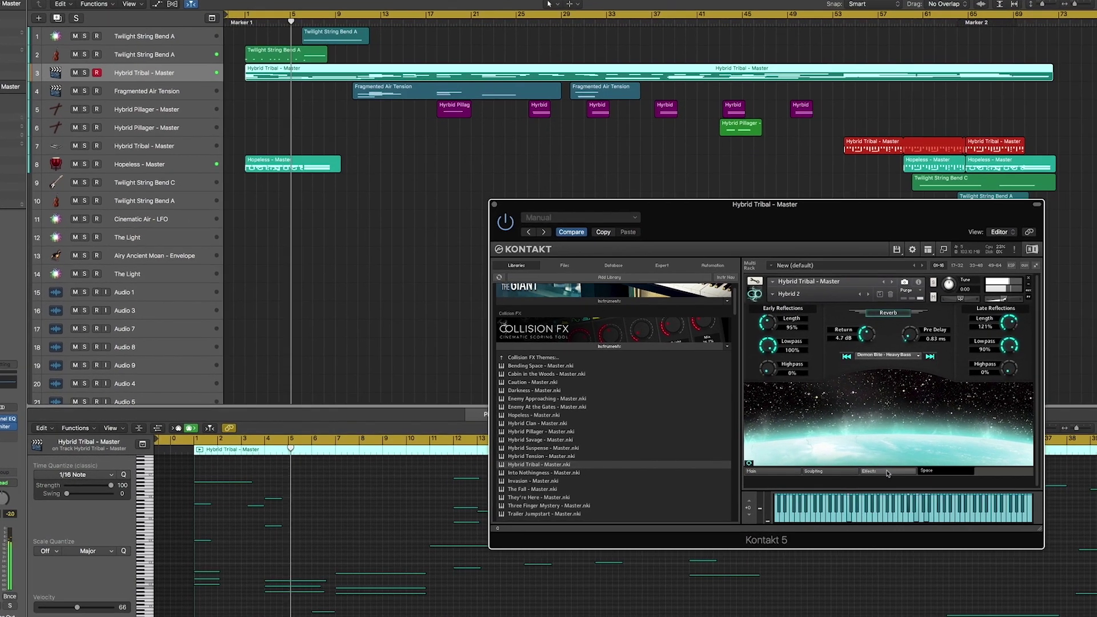
{"action": "left_click", "coordinate": [888, 474]}
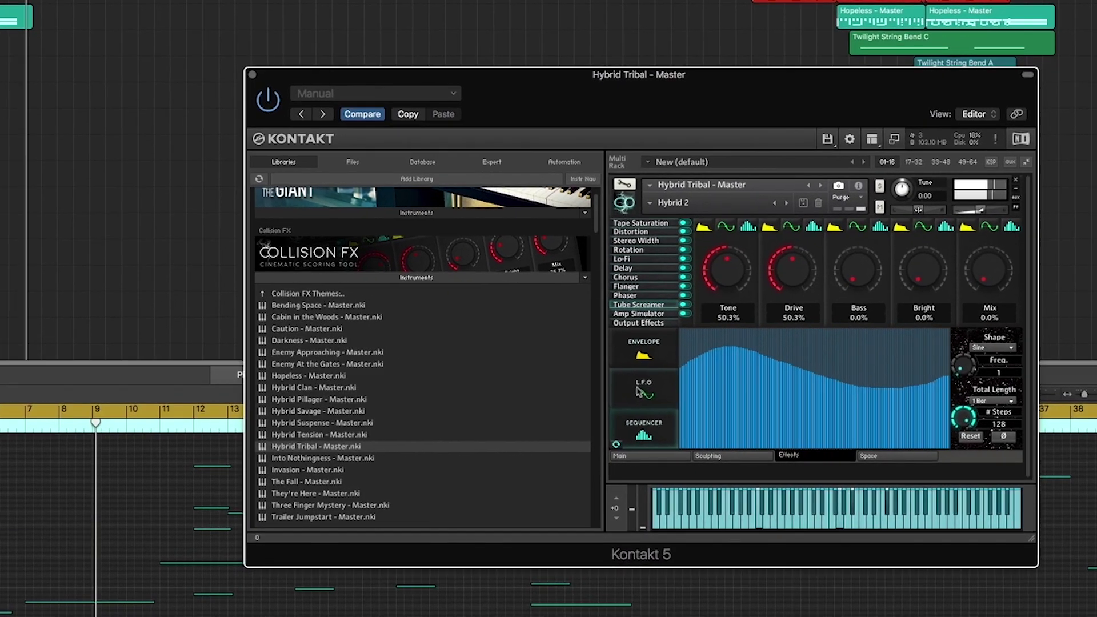
{"action": "left_click", "coordinate": [638, 391]}
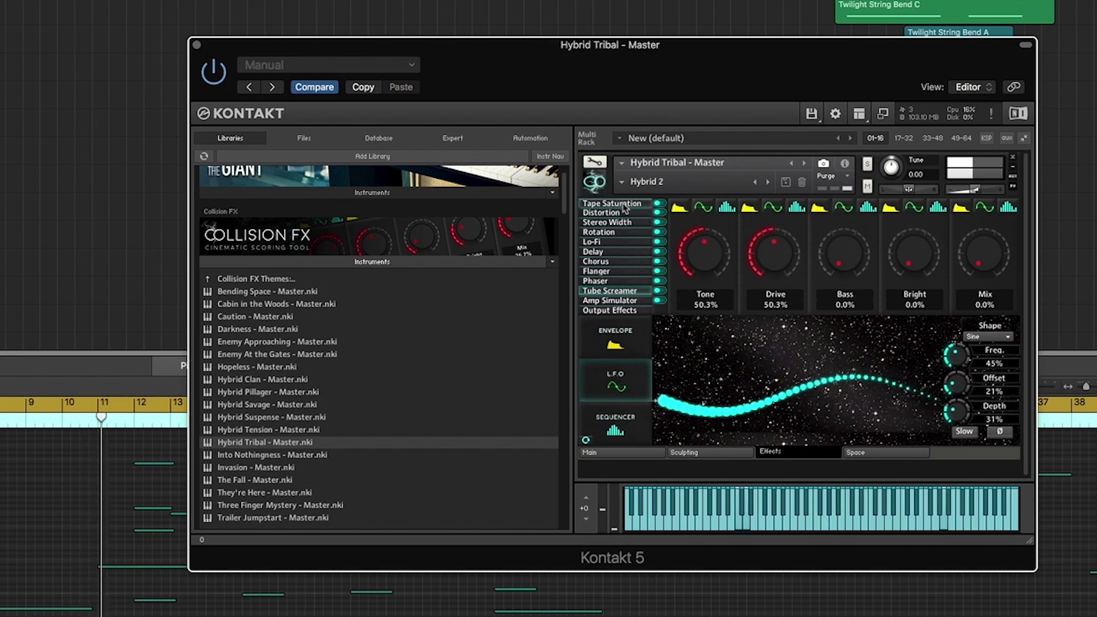
Browse the Tape Saturation and Rotation effects and the envelope, LFO and sequencer modulation views.
{"action": "left_click", "coordinate": [622, 205]}
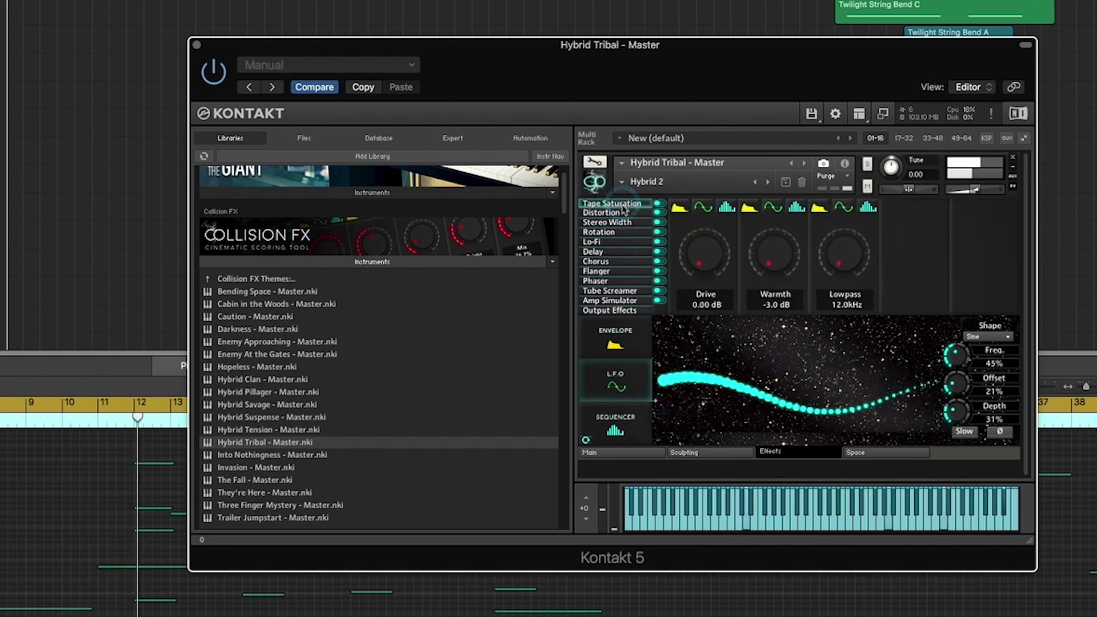
{"action": "left_click", "coordinate": [616, 232]}
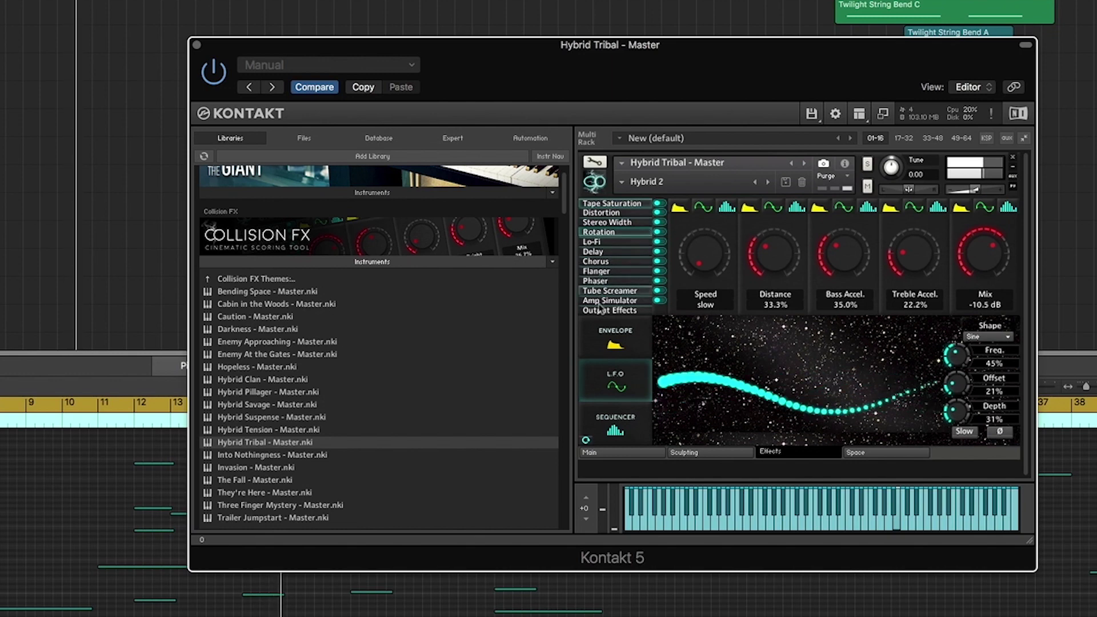
{"action": "left_click", "coordinate": [615, 339]}
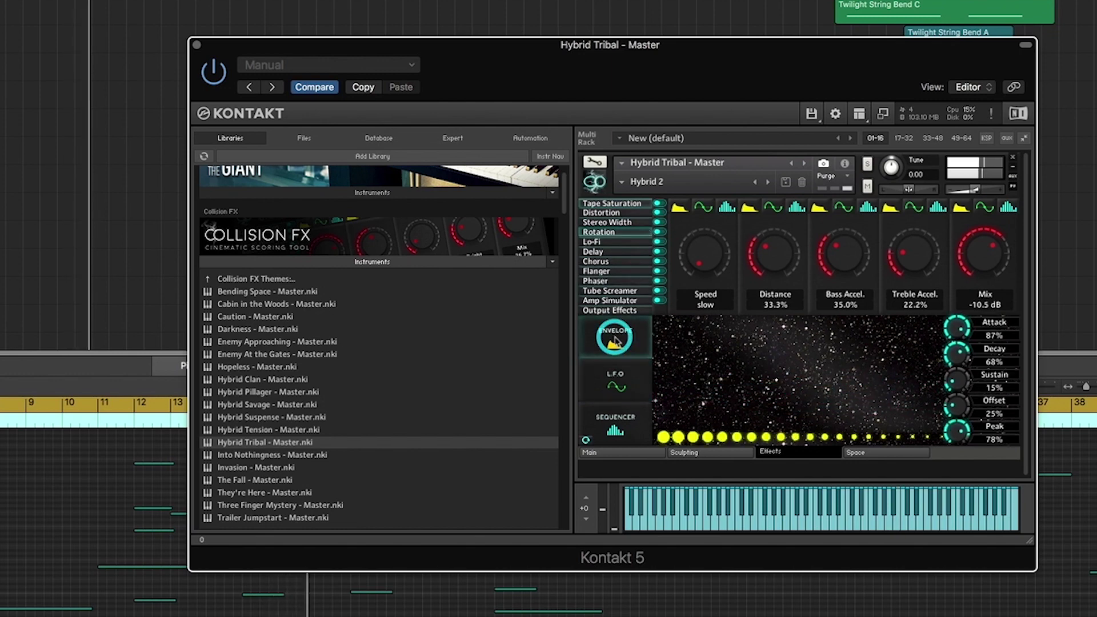
{"action": "left_click", "coordinate": [609, 375]}
{"action": "left_click", "coordinate": [619, 424]}
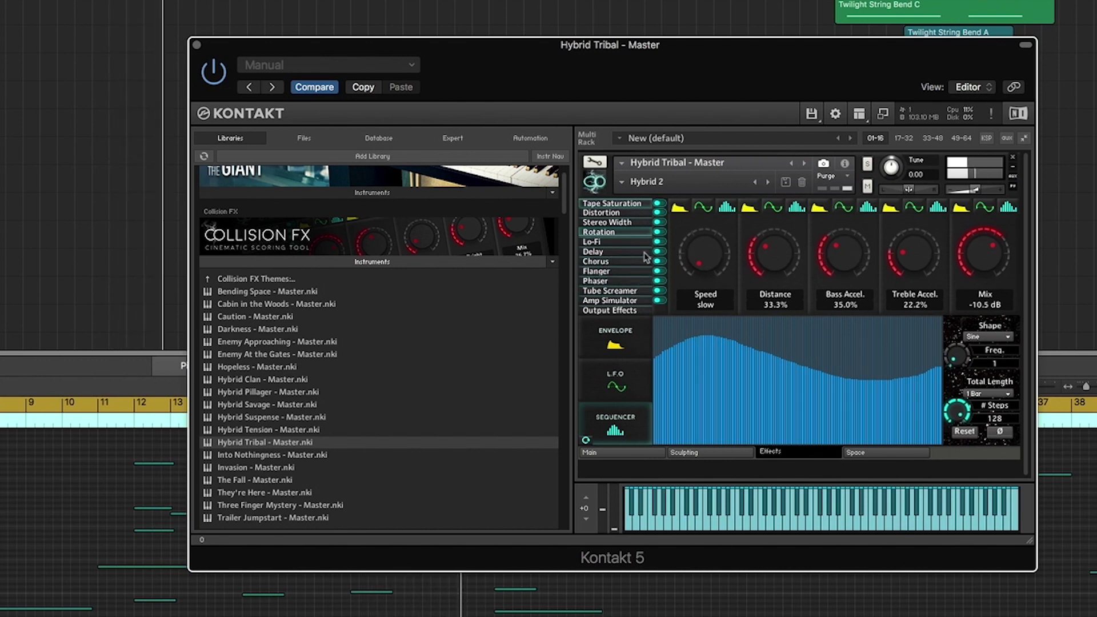
Raise the Tube Screamer Tone to 61.5% and return to the LFO modulation view.
{"action": "left_click", "coordinate": [609, 291]}
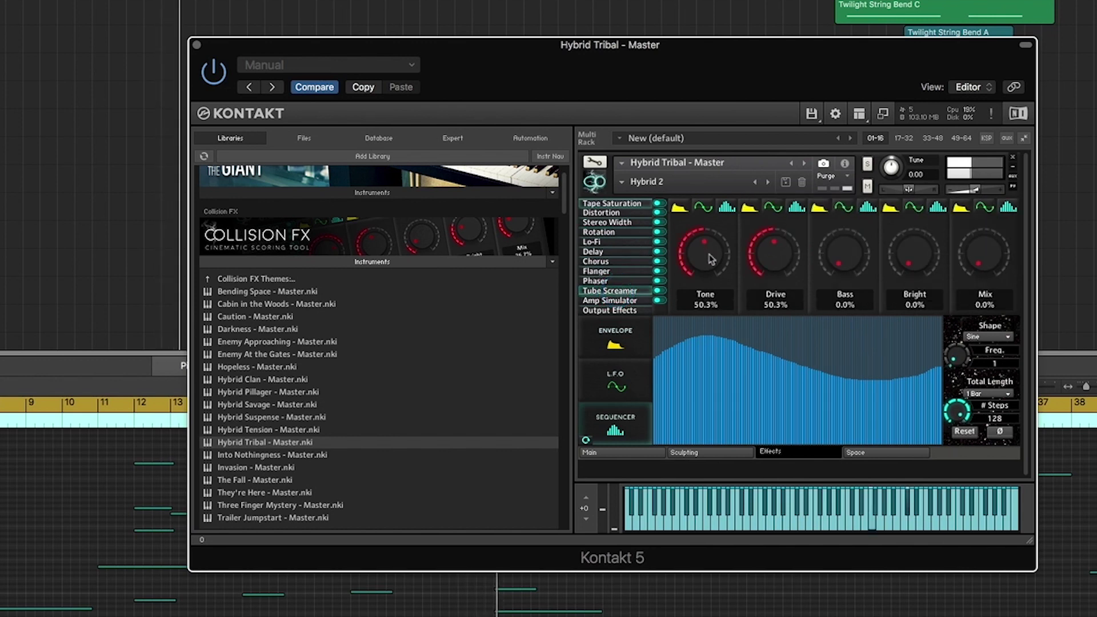
{"action": "left_click_drag", "start_coordinate": [711, 259], "coordinate": [697, 267]}
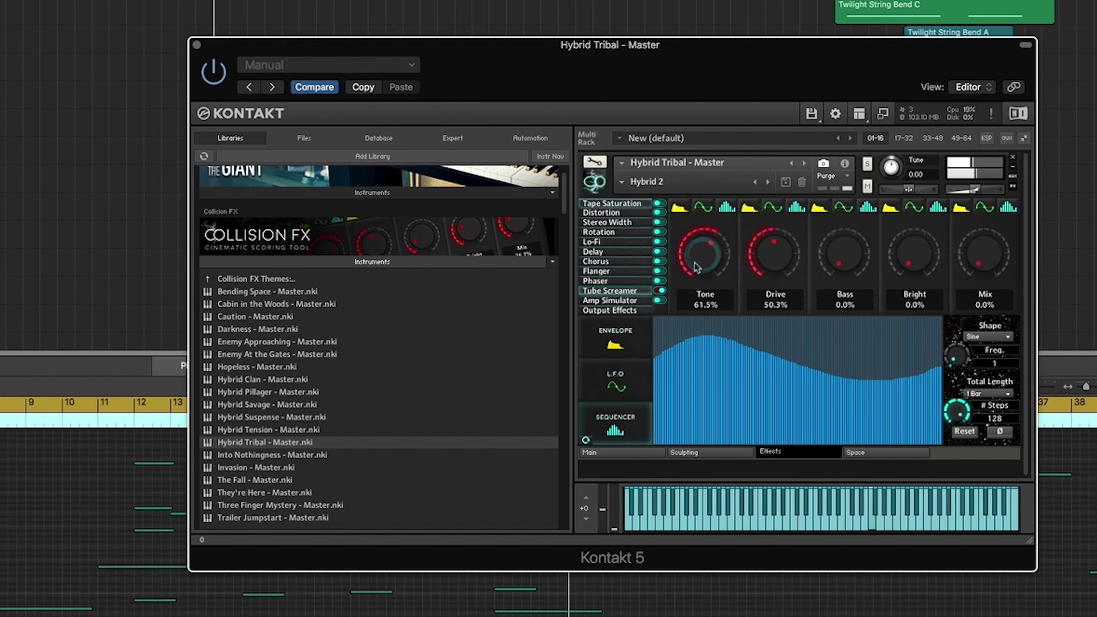
{"action": "left_click", "coordinate": [616, 377]}
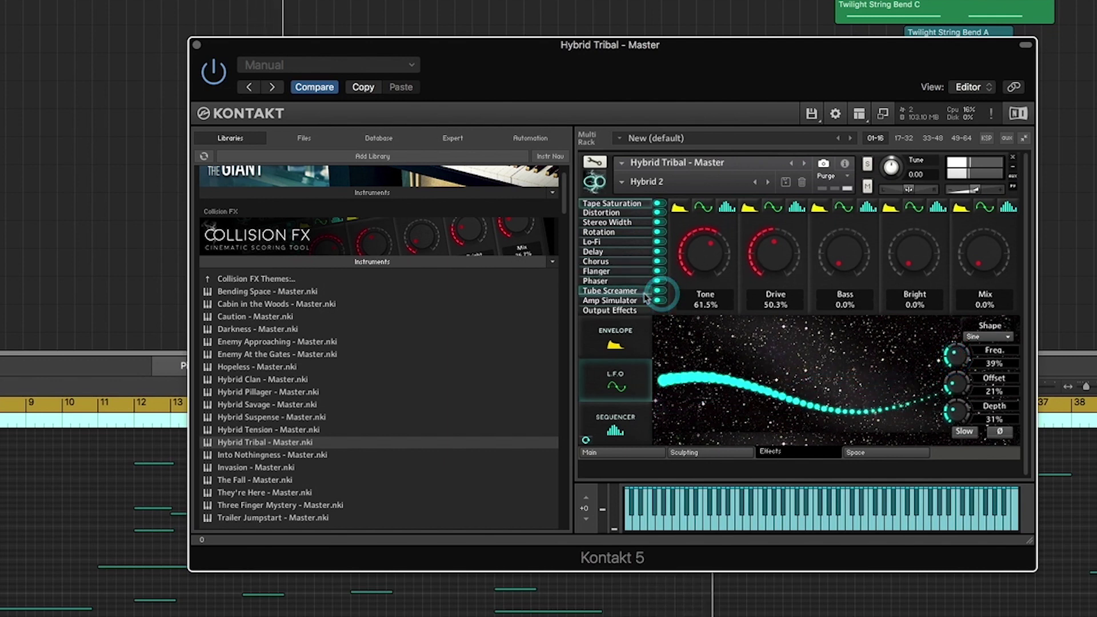
Check the Stereo Width and Delay effects, then return to the Tube Screamer controls.
{"action": "left_click", "coordinate": [611, 222]}
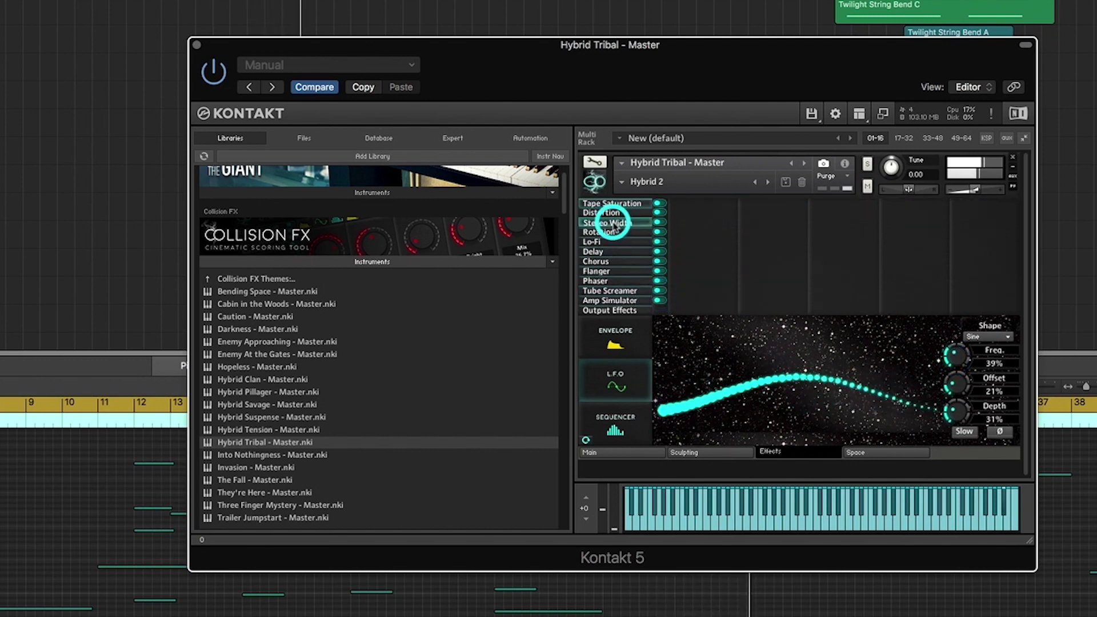
{"action": "left_click", "coordinate": [607, 251]}
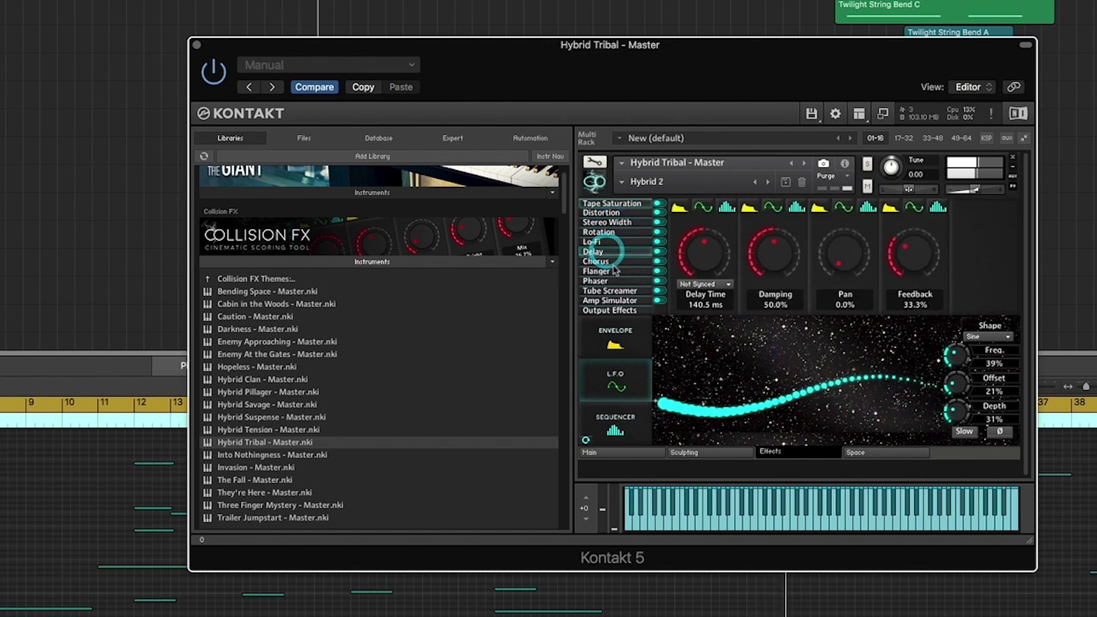
{"action": "left_click", "coordinate": [624, 291]}
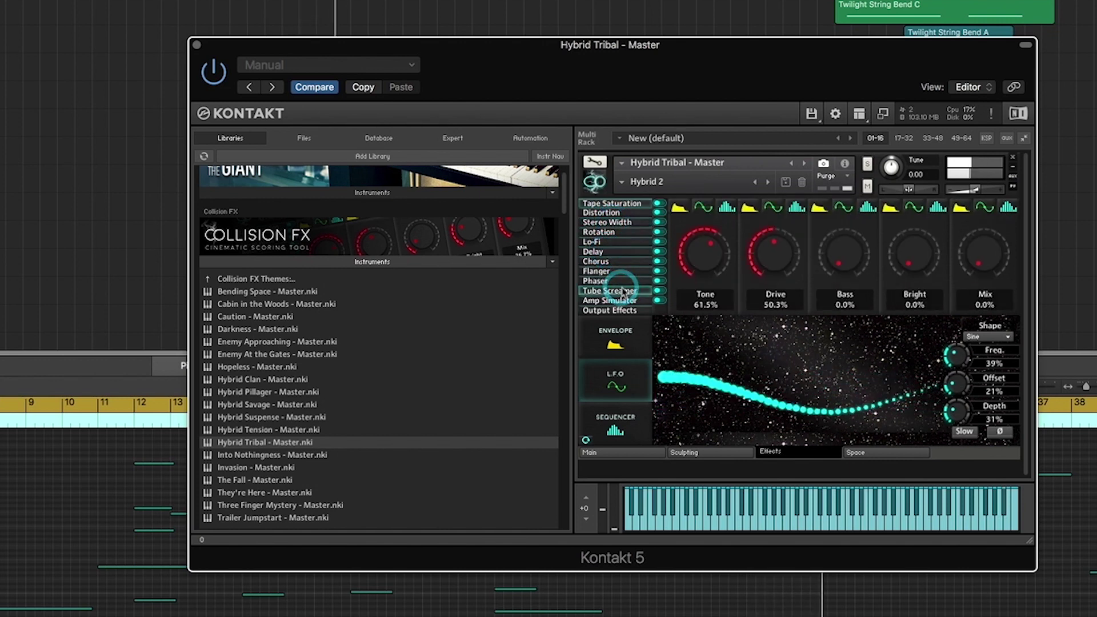
Toggle the Tube Screamer bypass and adjust its knobs, leaving Drive at 50.3%.
{"action": "left_click", "coordinate": [659, 291]}
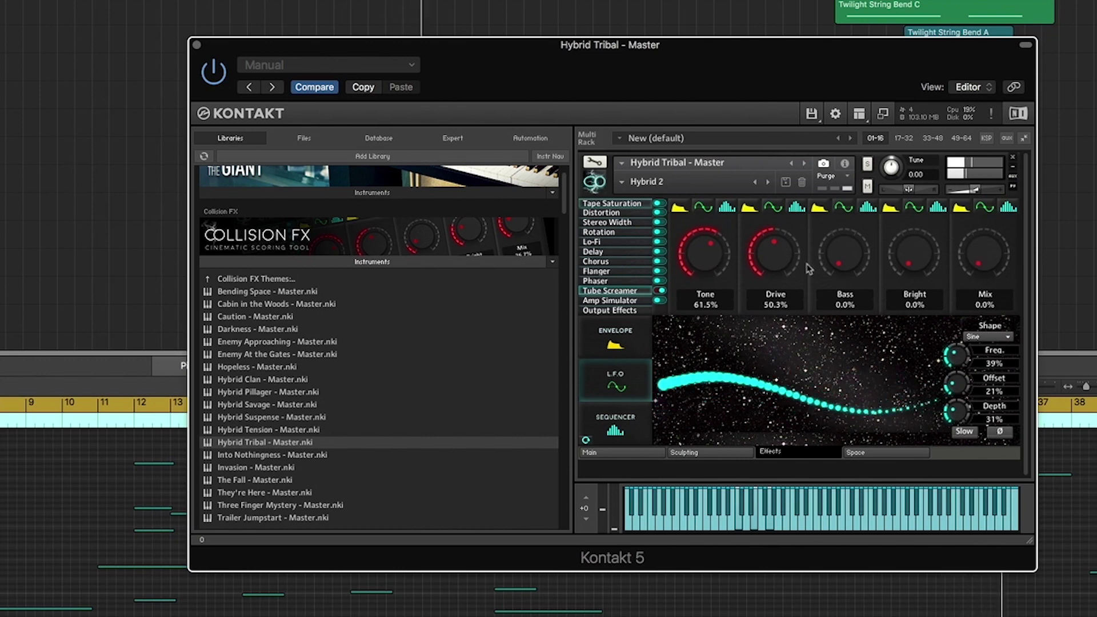
{"action": "left_click", "coordinate": [709, 254]}
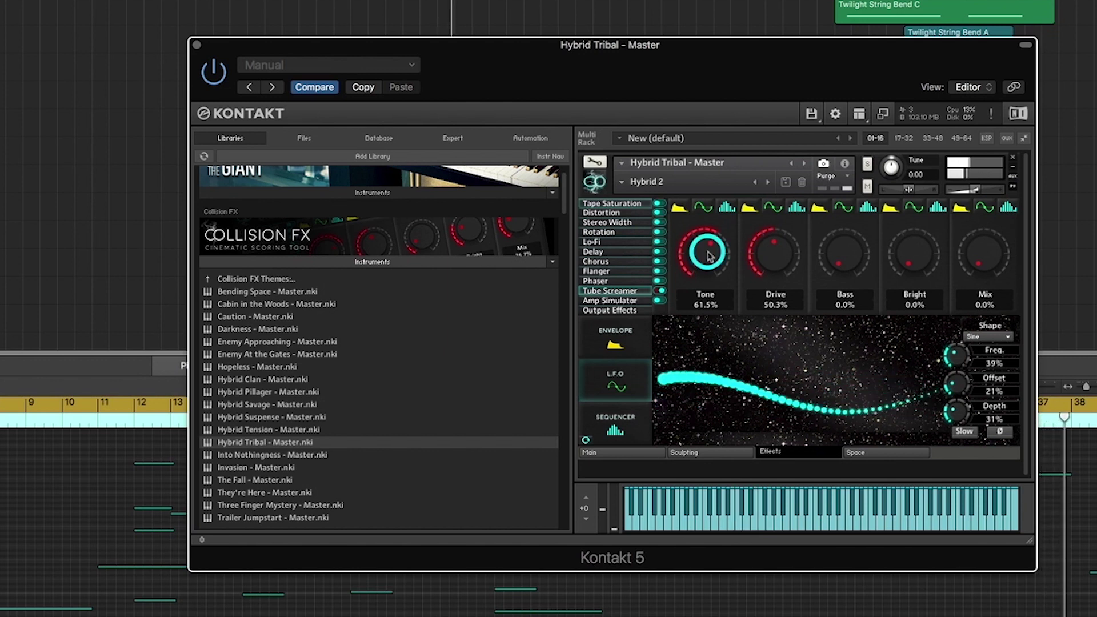
{"action": "left_click", "coordinate": [719, 296]}
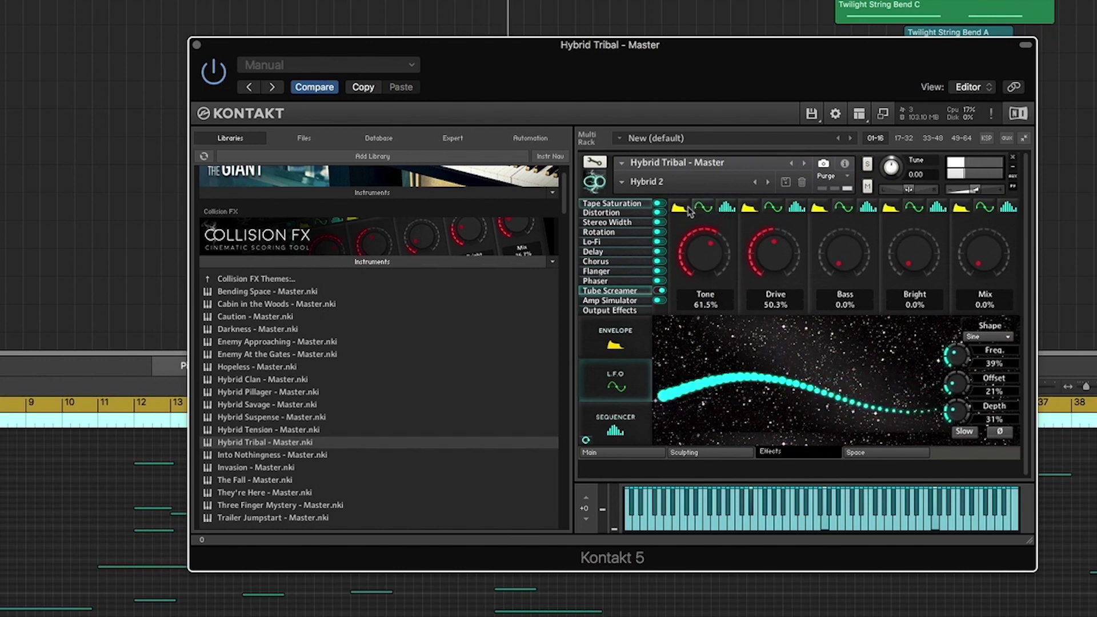
Let the step sequencer modulate Tube Screamer Tone (about 69%) and Drive, and raise Bright to 36.5%.
{"action": "left_click", "coordinate": [726, 207]}
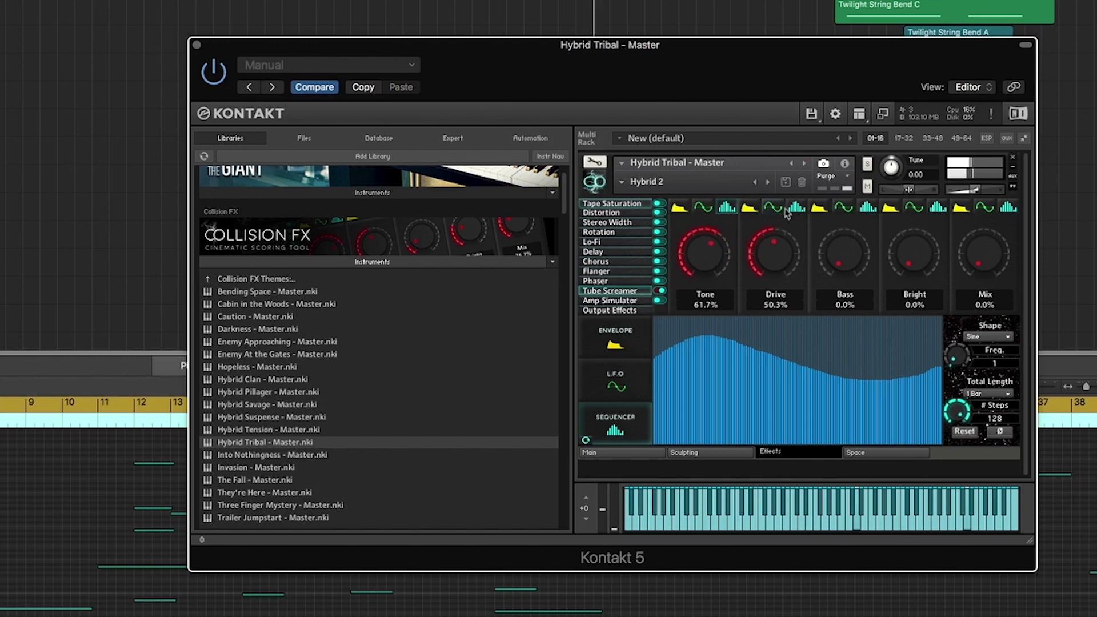
{"action": "left_click_drag", "start_coordinate": [732, 251], "coordinate": [730, 238]}
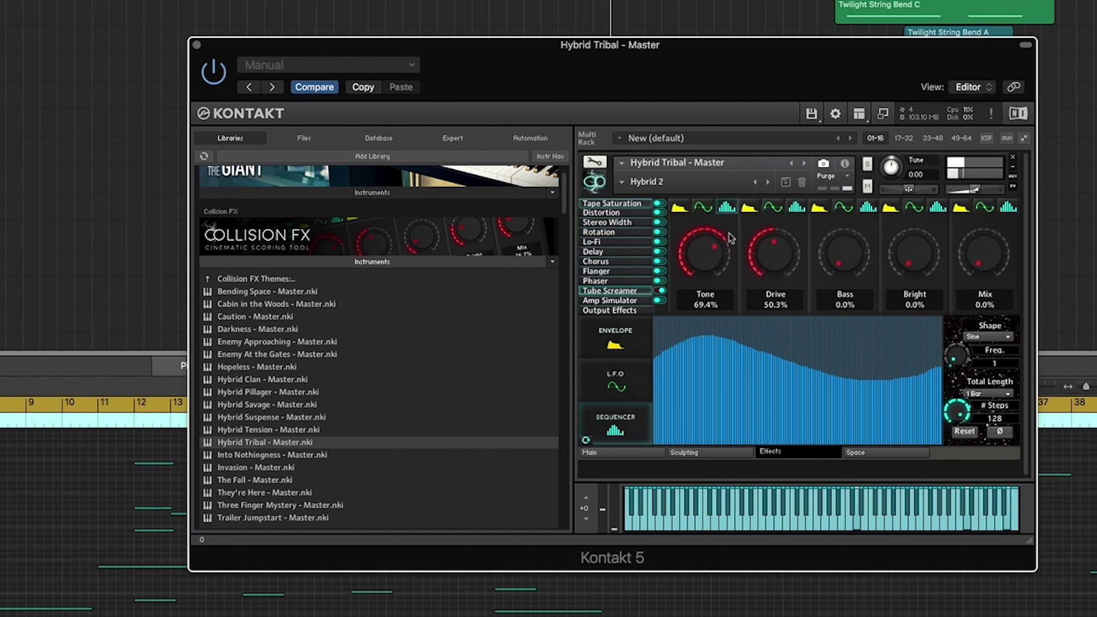
{"action": "left_click", "coordinate": [798, 208]}
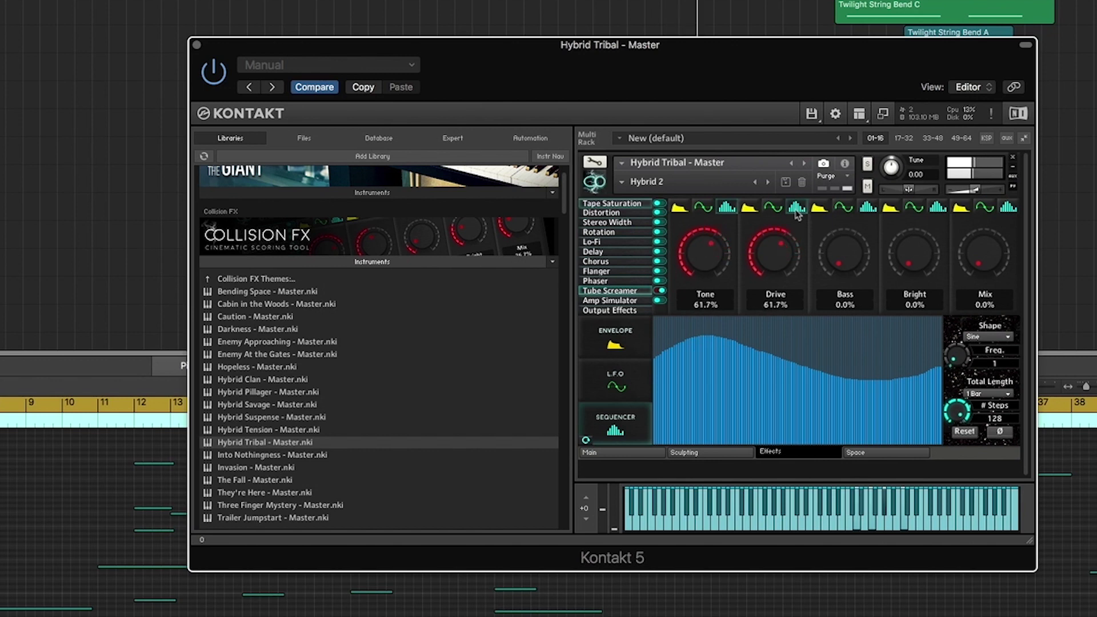
{"action": "left_click", "coordinate": [969, 190]}
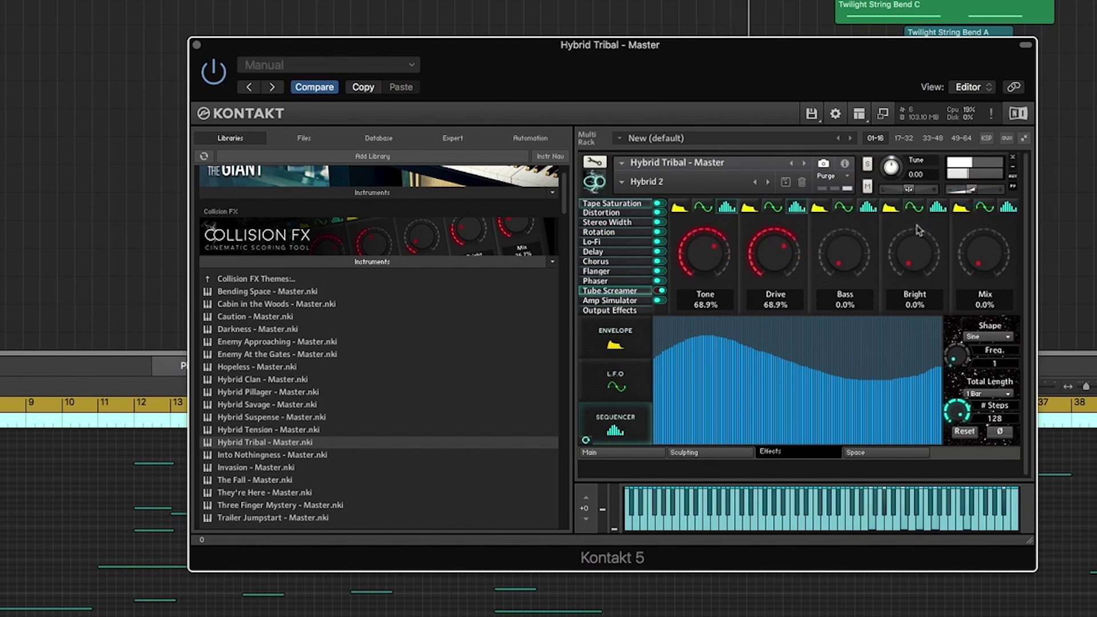
{"action": "left_click_drag", "start_coordinate": [908, 252], "coordinate": [825, 224]}
Zero the Tube Screamer Bass and Bright, and let the sequencer modulate Lo-Fi Noise Color.
{"action": "left_click", "coordinate": [861, 263]}
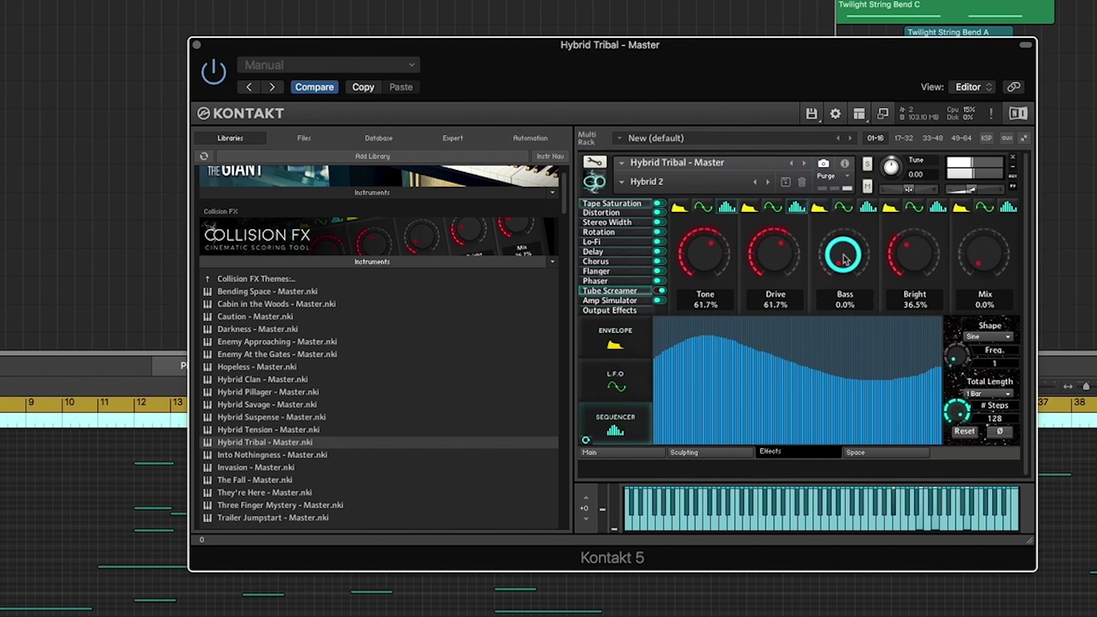
{"action": "left_click", "coordinate": [919, 257]}
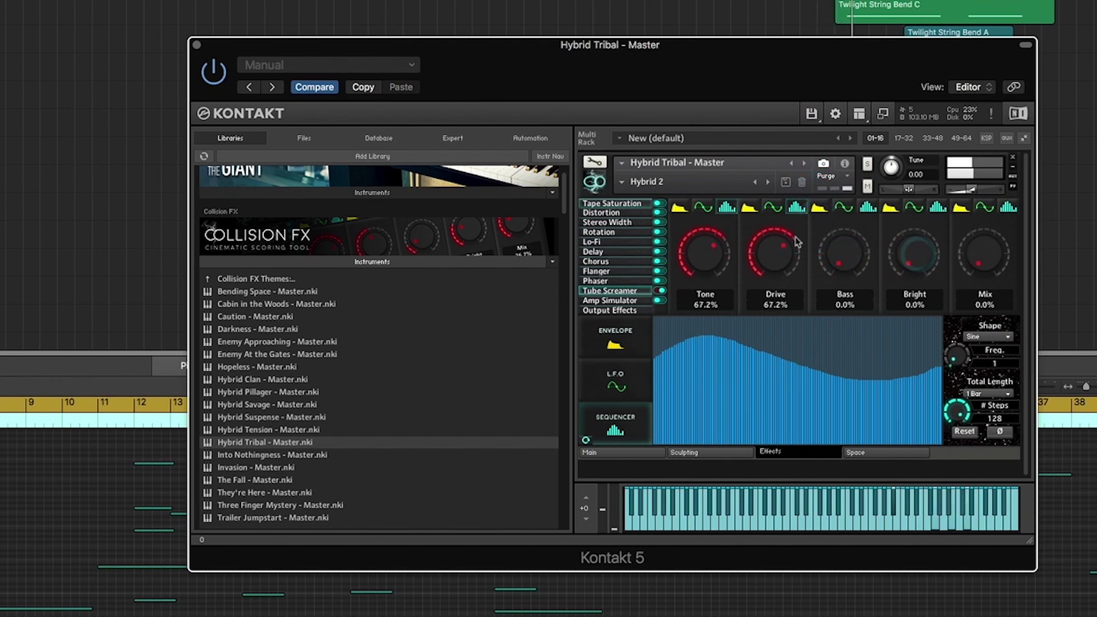
{"action": "left_click", "coordinate": [608, 241]}
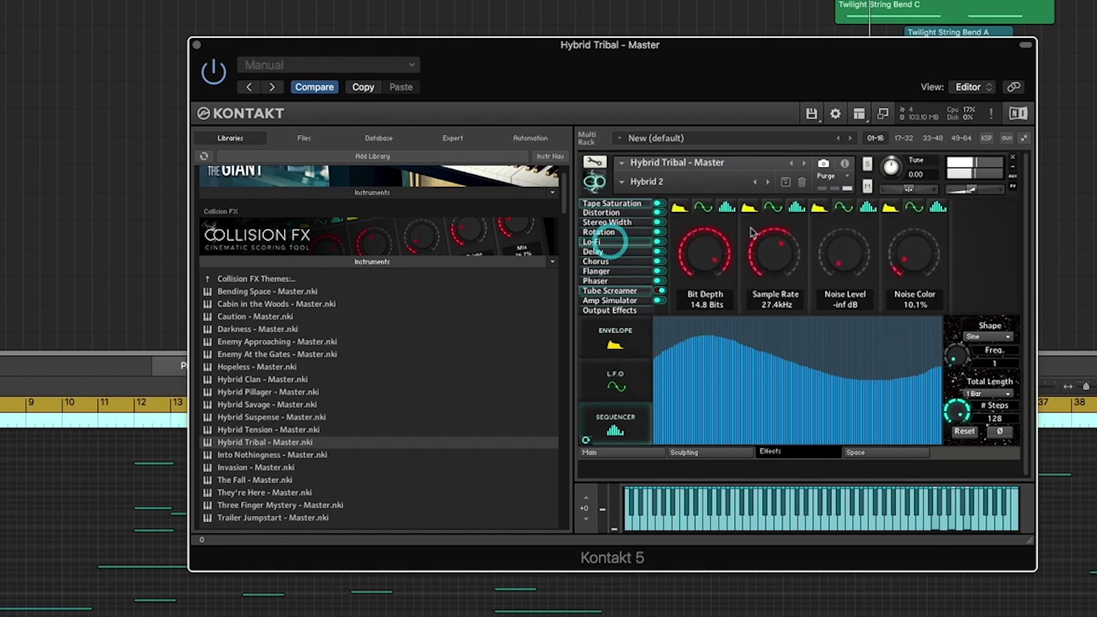
{"action": "left_click", "coordinate": [940, 210]}
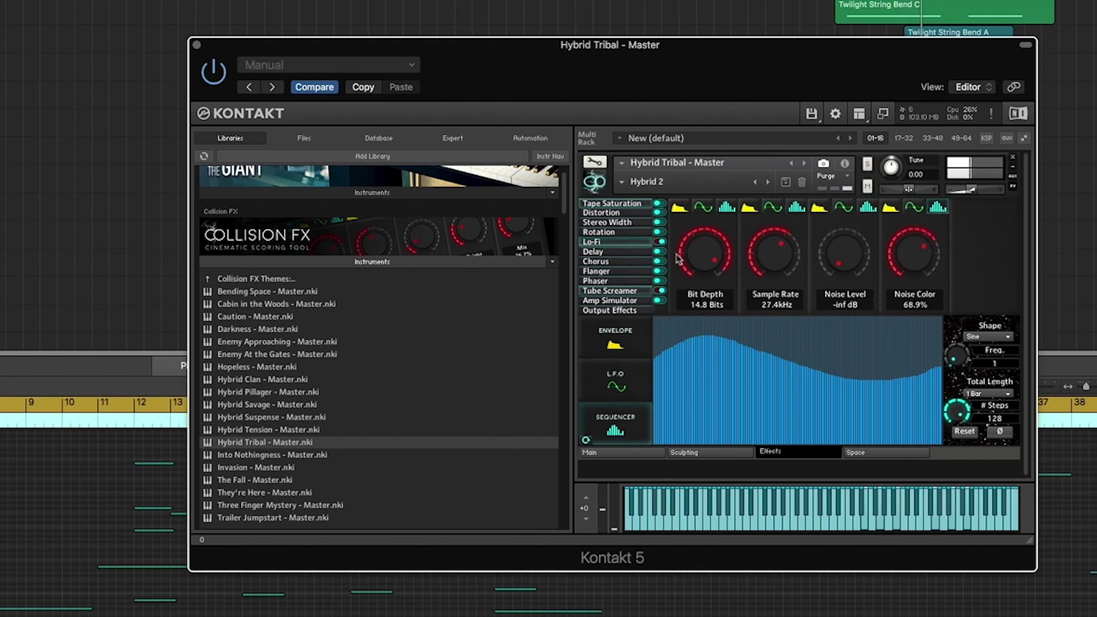
{"action": "left_click", "coordinate": [586, 440]}
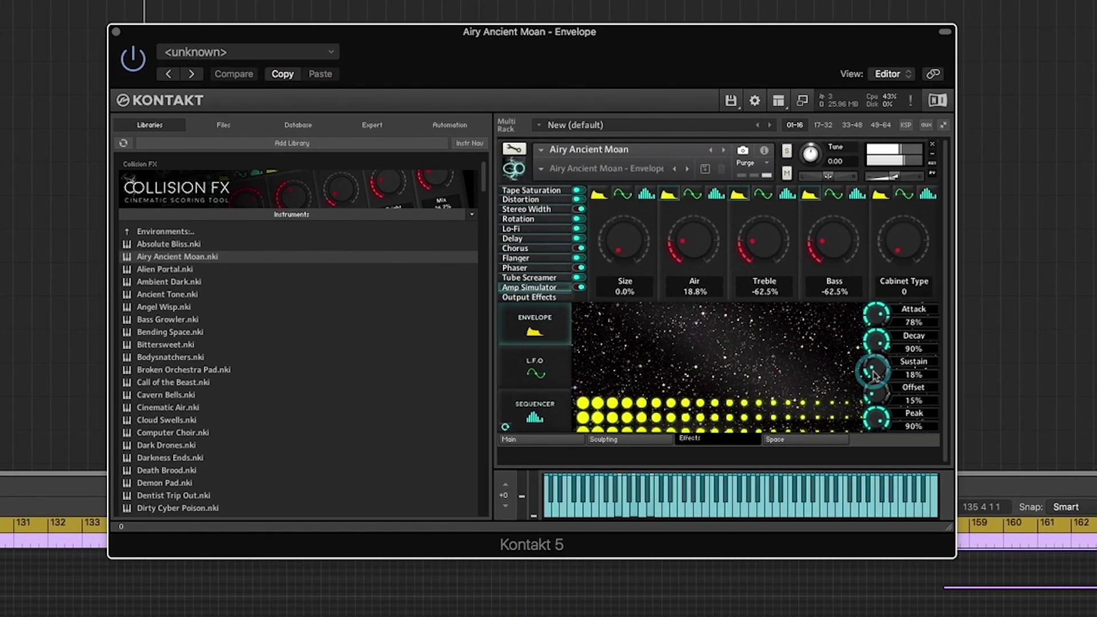
Show the LFO modulation settings for the Airy Ancient Moan – Envelope effects.
{"action": "left_click", "coordinate": [536, 374]}
View the sequencer and envelope, lower the envelope Sustain, then play a note to audition it.
{"action": "left_click", "coordinate": [550, 405]}
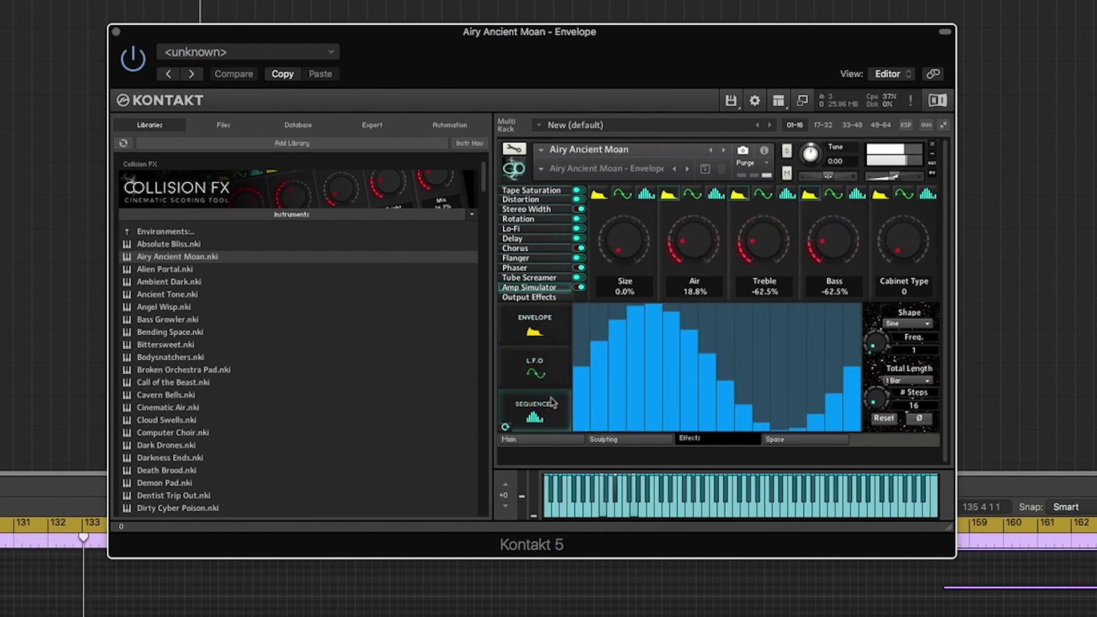
{"action": "left_click", "coordinate": [548, 330]}
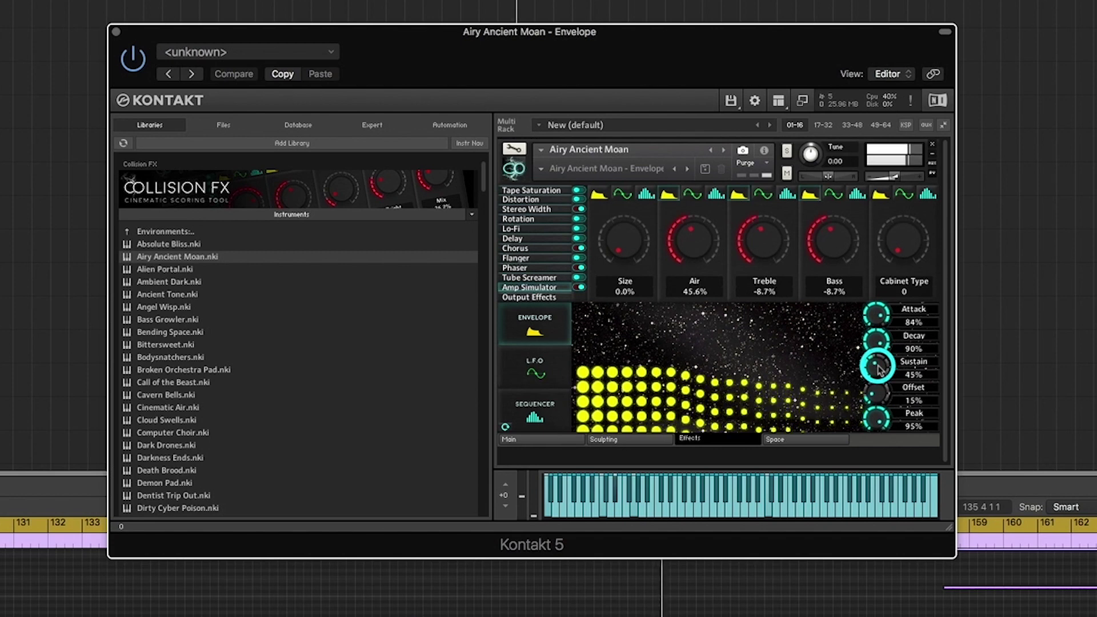
{"action": "left_click_drag", "start_coordinate": [878, 371], "coordinate": [879, 374]}
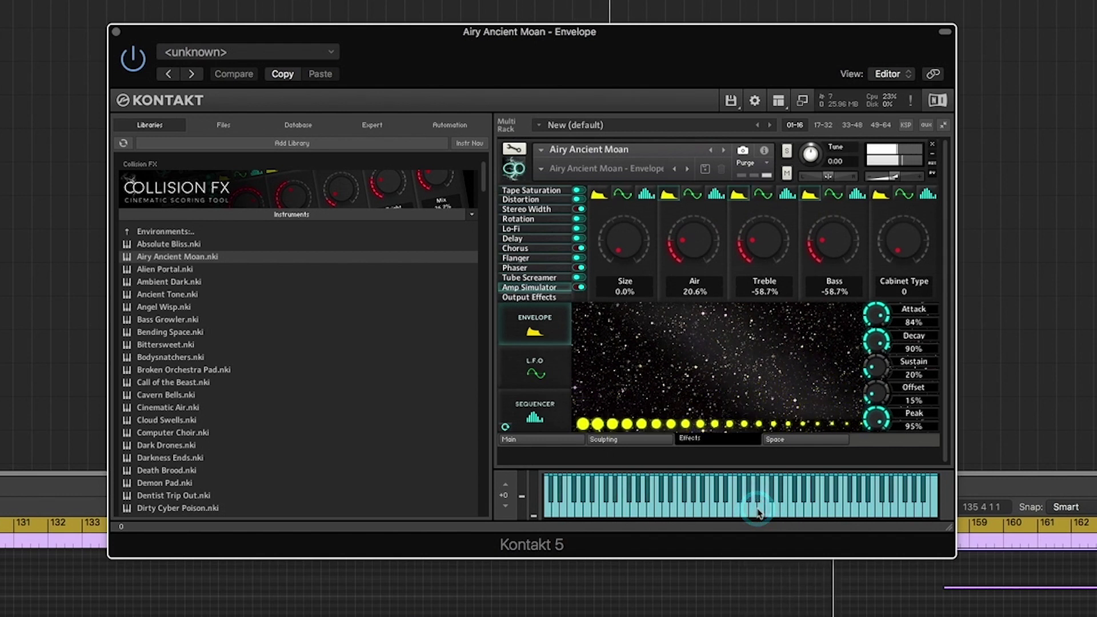
{"action": "left_click", "coordinate": [736, 514]}
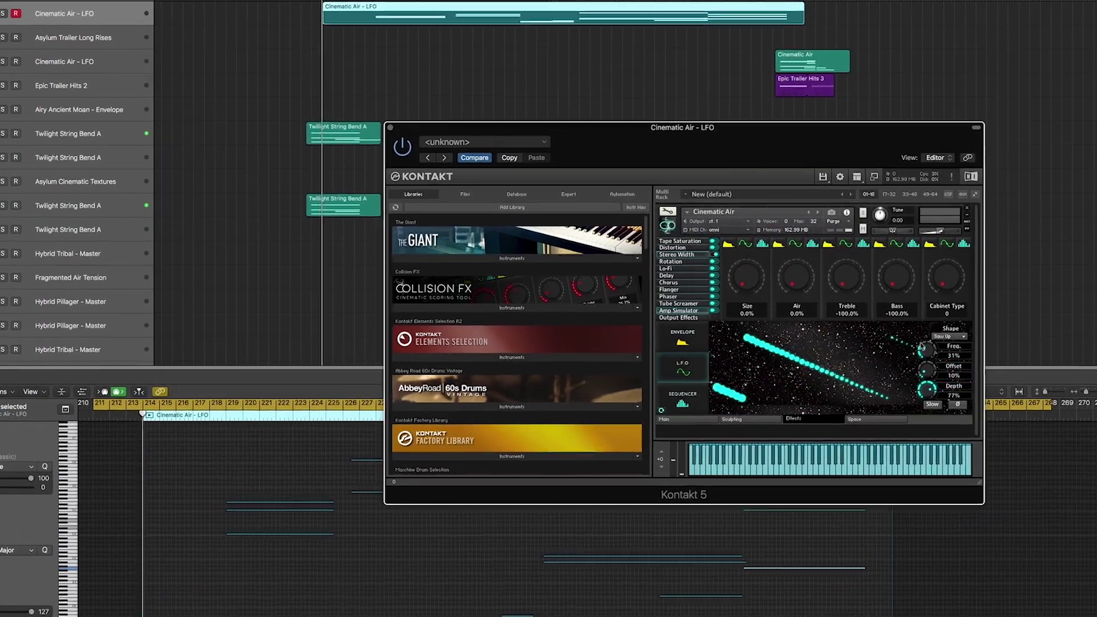
Slow the Cinematic Air LFO frequency to 9%, then browse Delay, Flanger and Stereo Width.
{"action": "left_click_drag", "start_coordinate": [924, 348], "coordinate": [922, 351]}
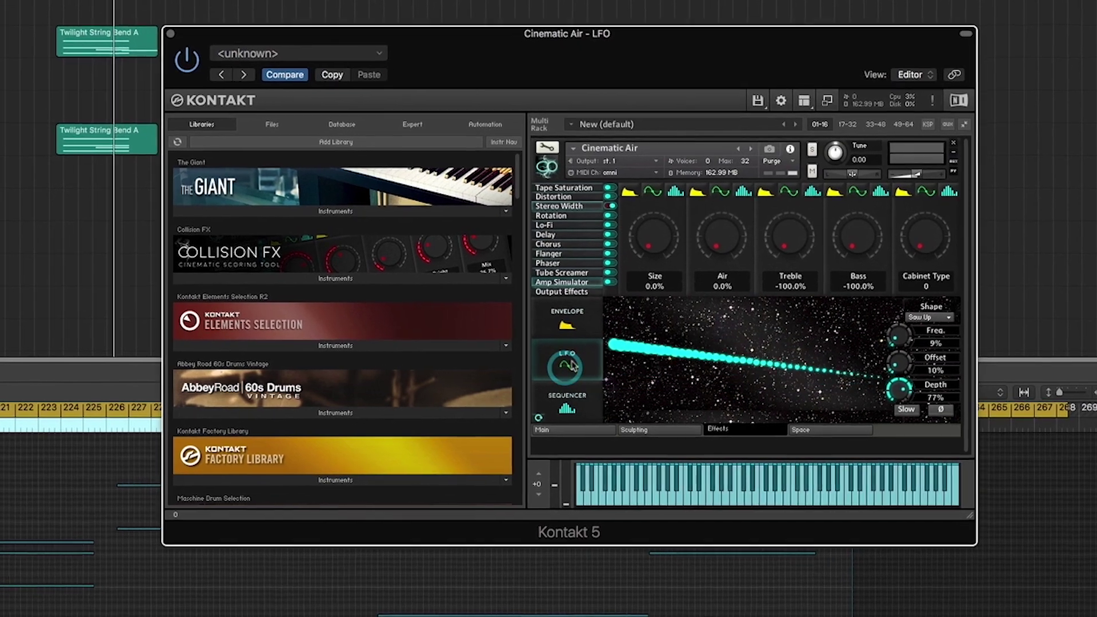
{"action": "left_click", "coordinate": [532, 230]}
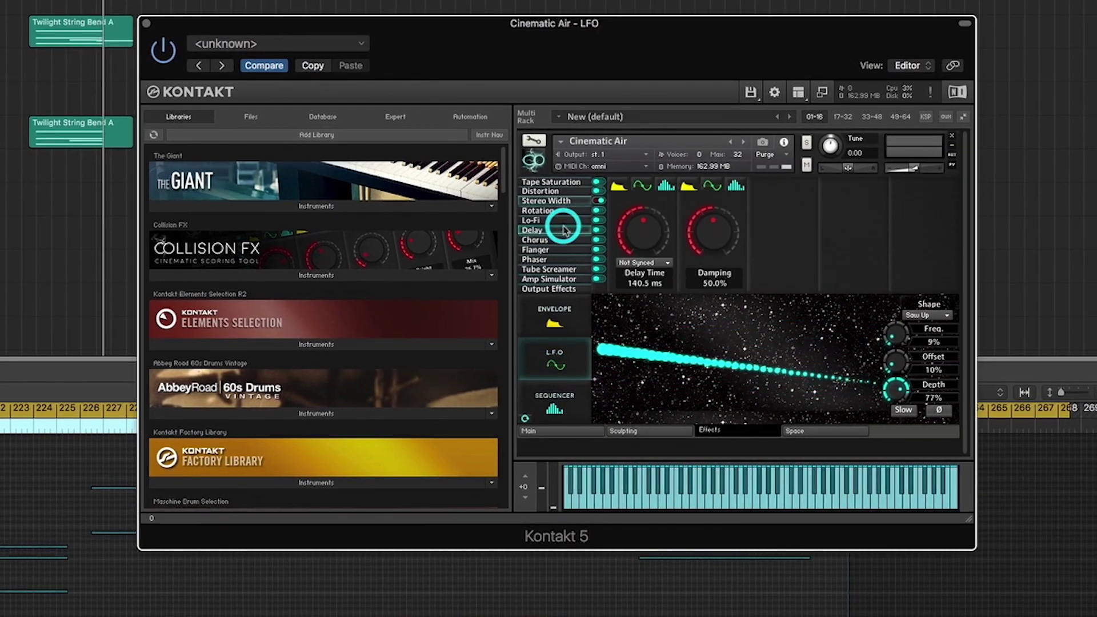
{"action": "left_click", "coordinate": [537, 250]}
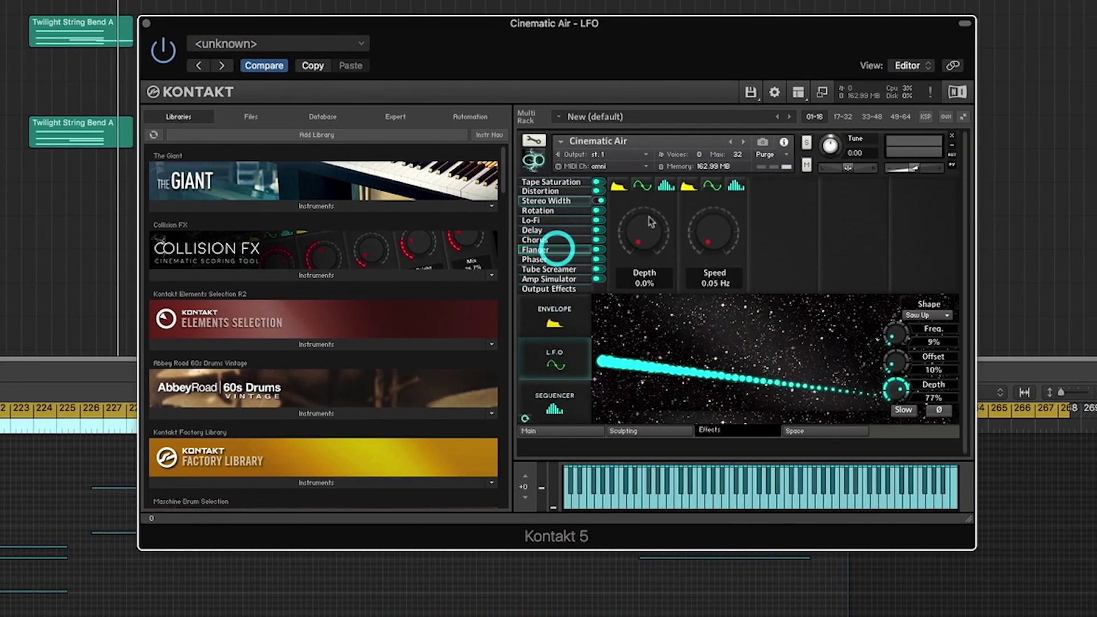
{"action": "left_click", "coordinate": [577, 200]}
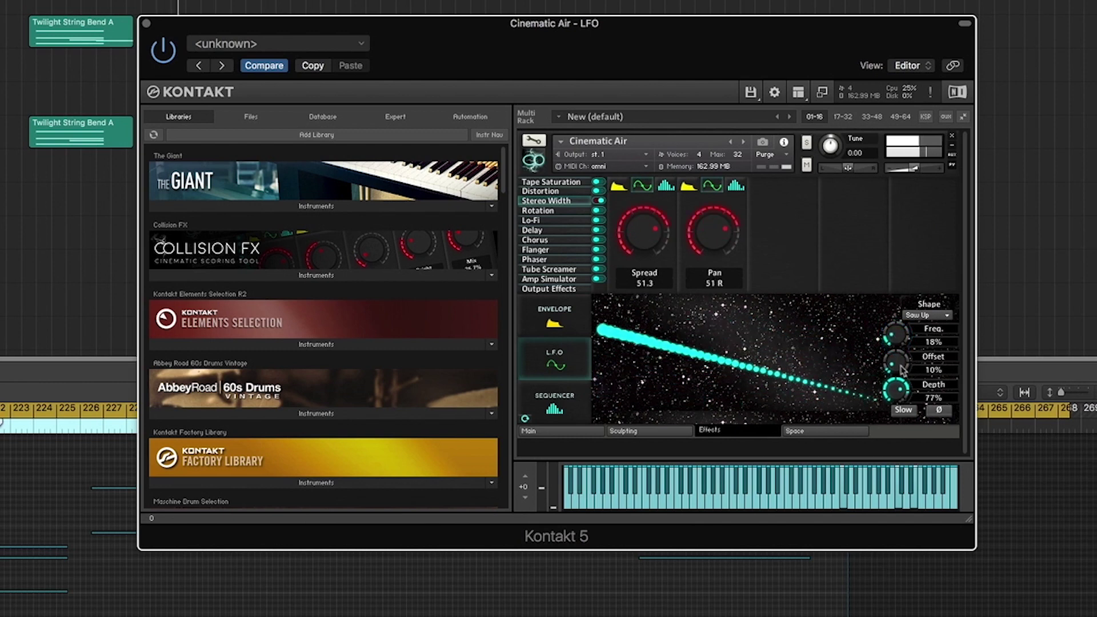
Raise the Stereo Width LFO depth from 77% to 83% and test inverting its phase.
{"action": "left_click_drag", "start_coordinate": [900, 395], "coordinate": [900, 390]}
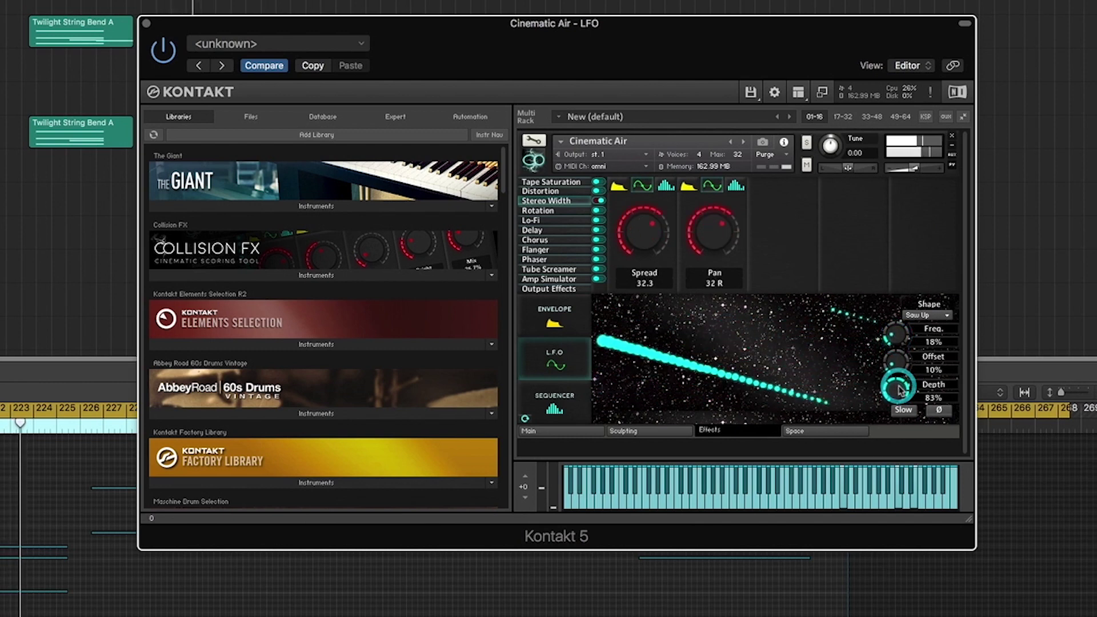
{"action": "left_click", "coordinate": [941, 410]}
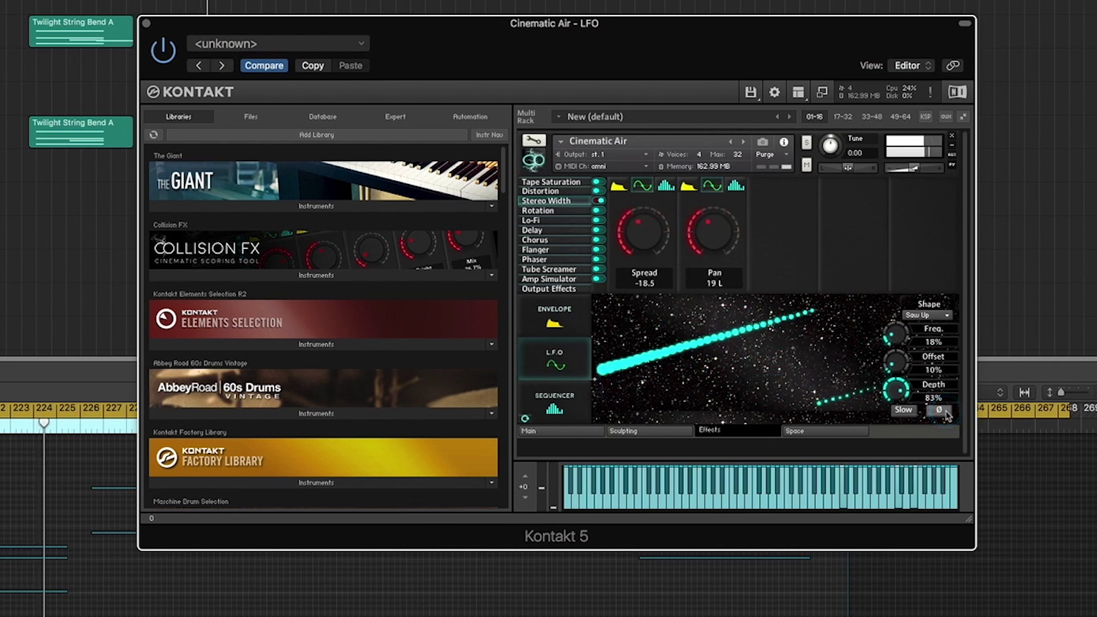
{"action": "left_click", "coordinate": [940, 410]}
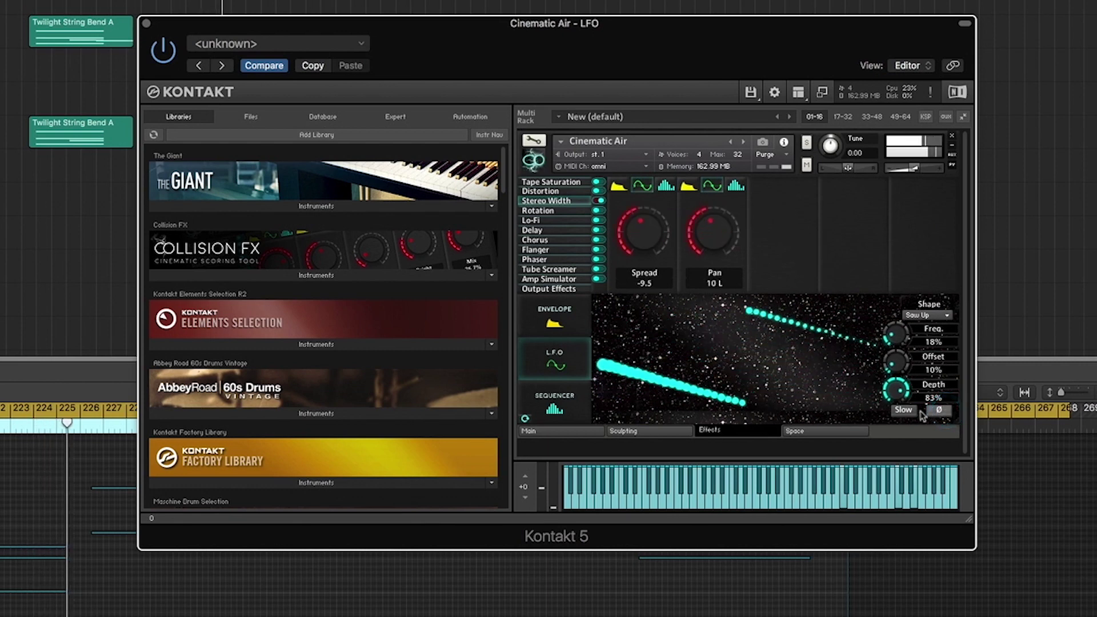
{"action": "left_click", "coordinate": [920, 318]}
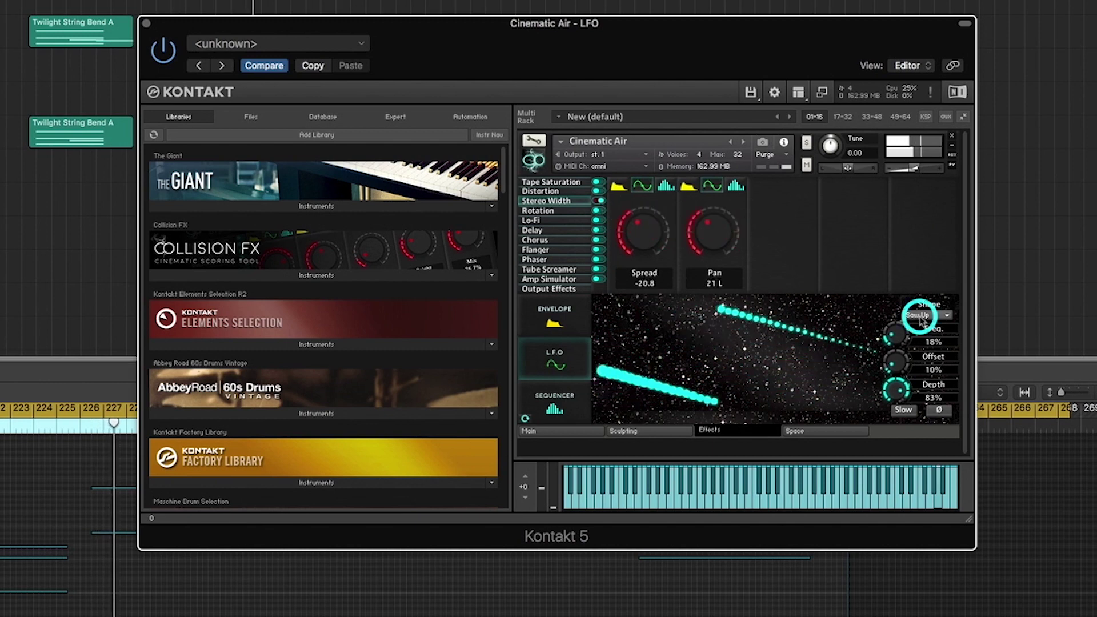
Set the Stereo Width LFO shape to Sine and bring up the Output Effects parameters.
{"action": "left_click", "coordinate": [921, 326]}
{"action": "left_click", "coordinate": [943, 318]}
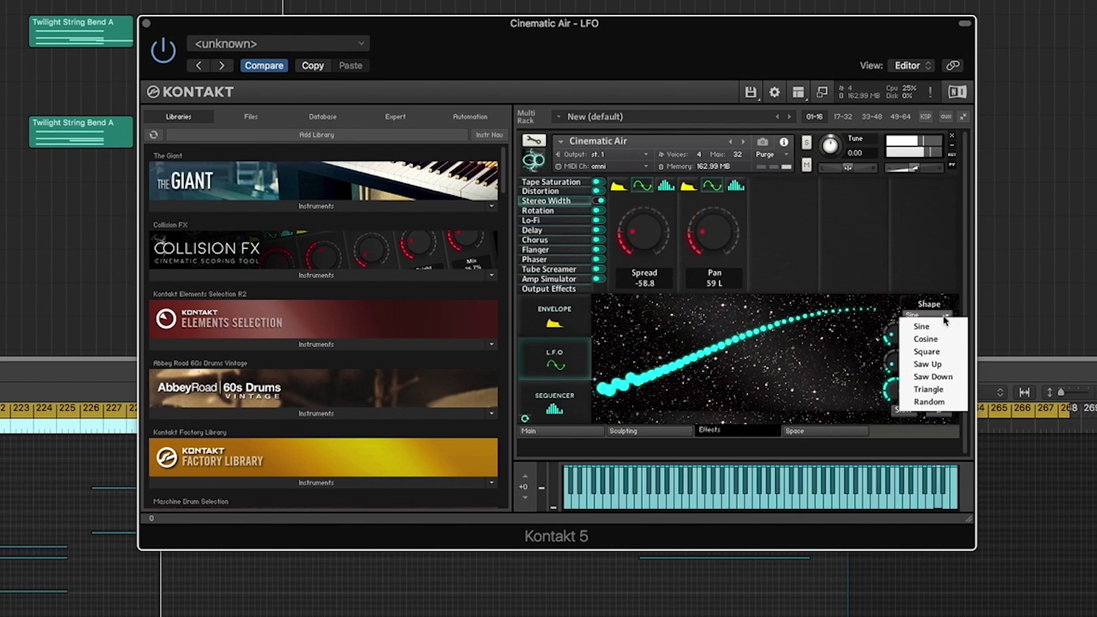
{"action": "left_click", "coordinate": [846, 261]}
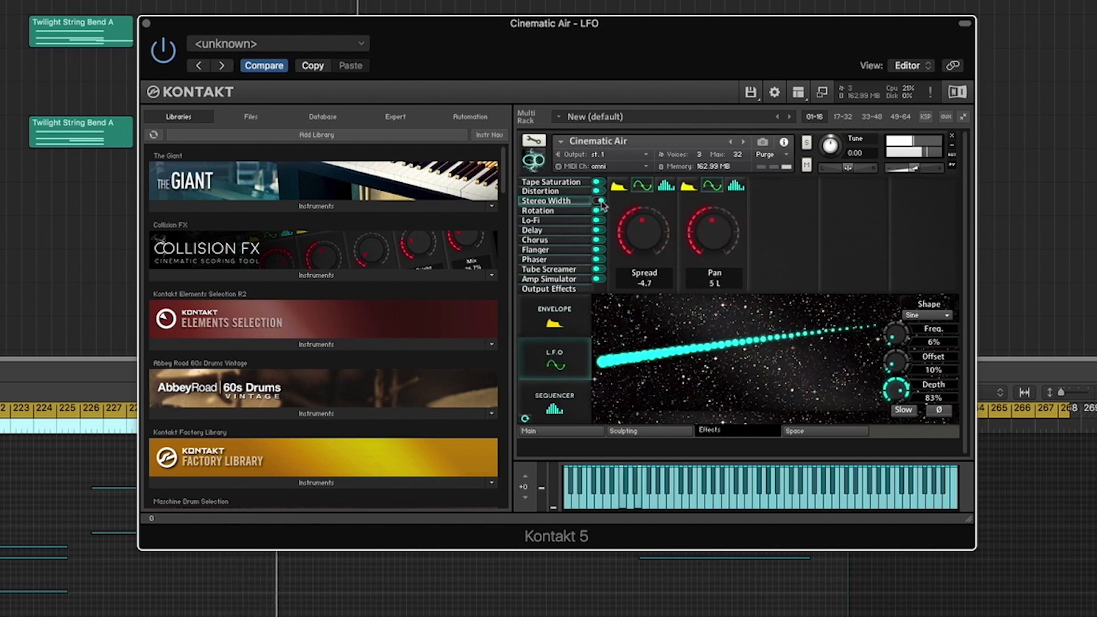
{"action": "left_click", "coordinate": [572, 289]}
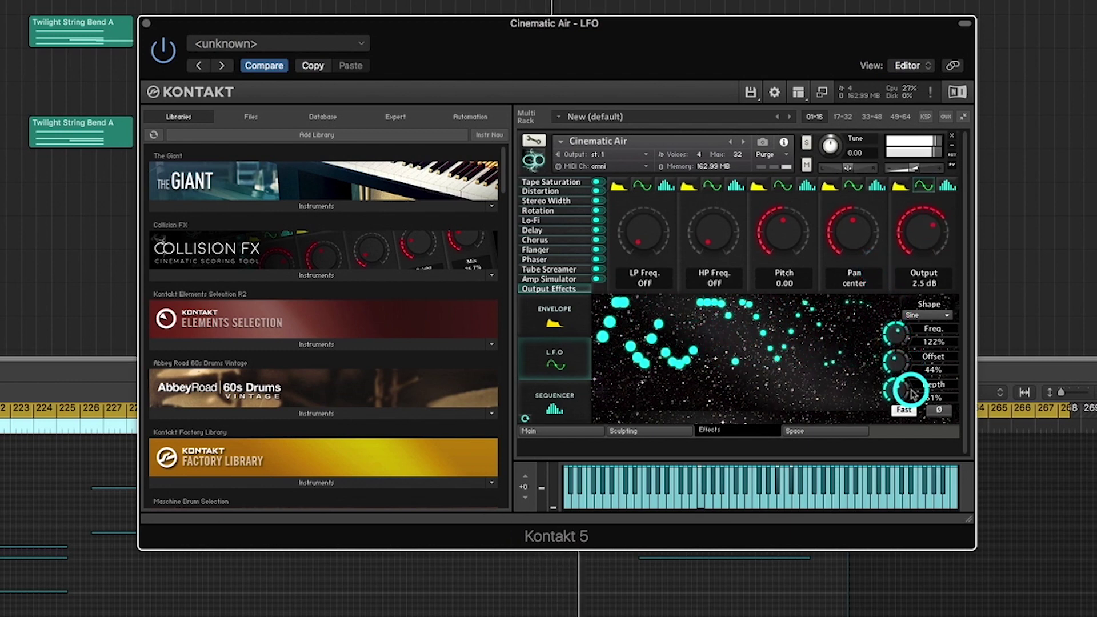
Switch the Output Effects LFO to its slow rate range and have it modulate the Output level.
{"action": "left_click", "coordinate": [905, 409]}
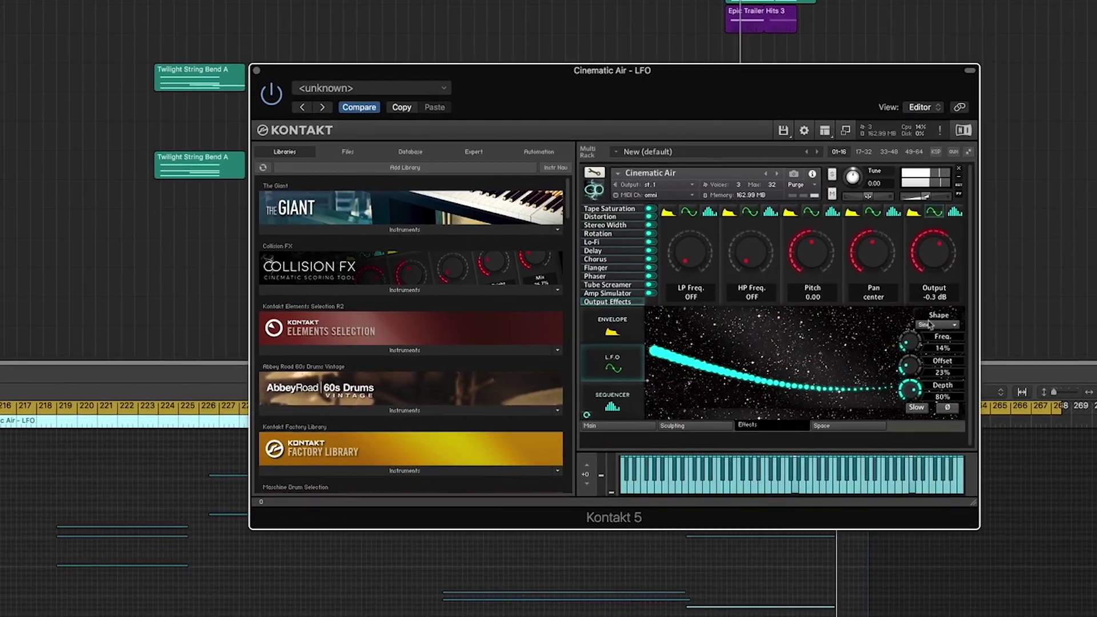
{"action": "left_click", "coordinate": [936, 212]}
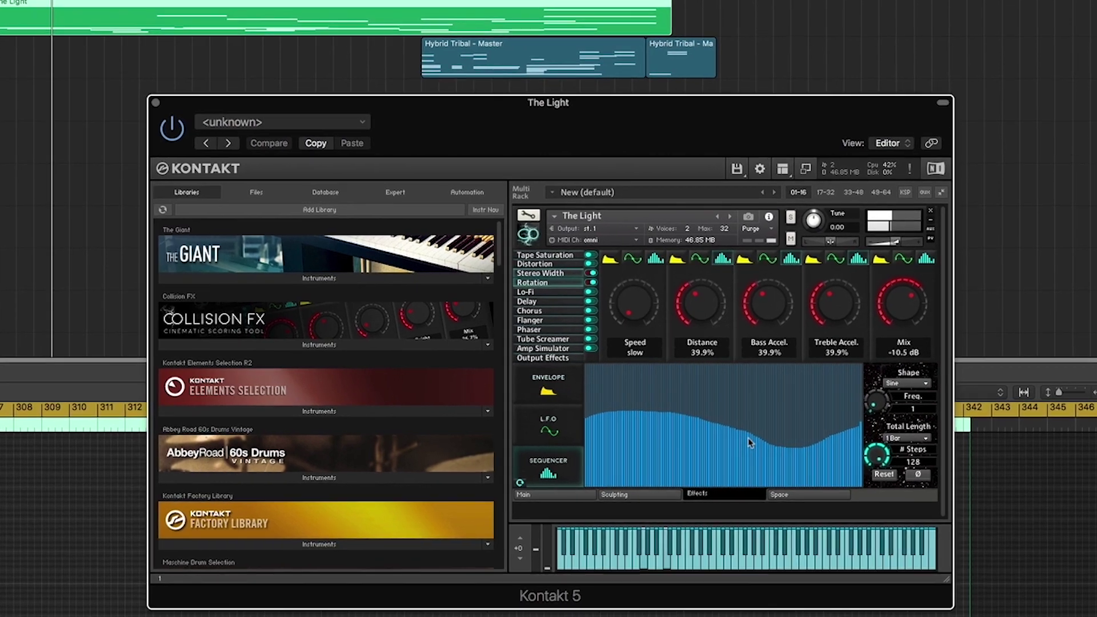
Redraw The Light's sequencer steps, then set its shape to Saw Up at frequency 3.
{"action": "left_click", "coordinate": [766, 435]}
{"action": "mouse_move", "coordinate": [744, 440]}
{"action": "left_mouse_down"}
{"action": "mouse_move", "coordinate": [635, 394]}
{"action": "mouse_move", "coordinate": [573, 416]}
{"action": "left_mouse_up"}
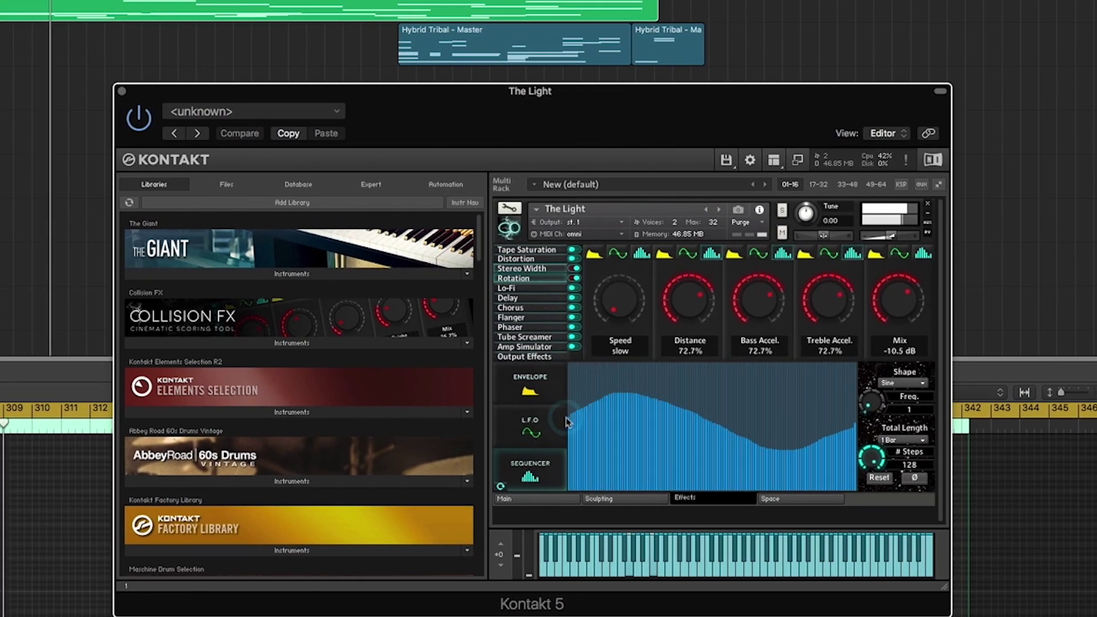
{"action": "left_click", "coordinate": [909, 387]}
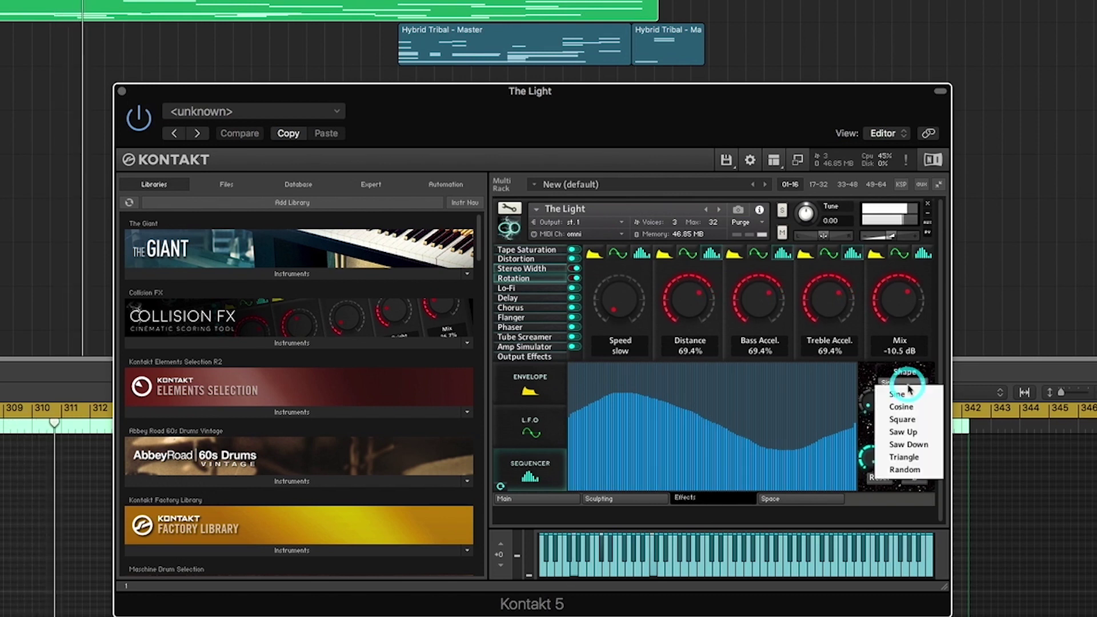
{"action": "left_click", "coordinate": [902, 432]}
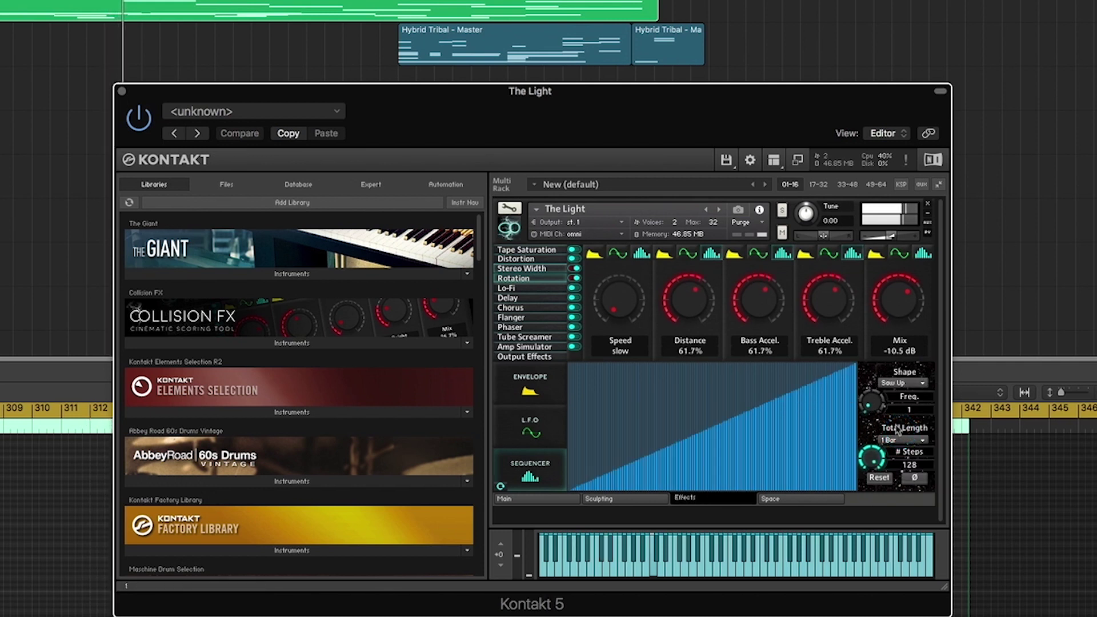
{"action": "left_click_drag", "start_coordinate": [880, 408], "coordinate": [878, 410]}
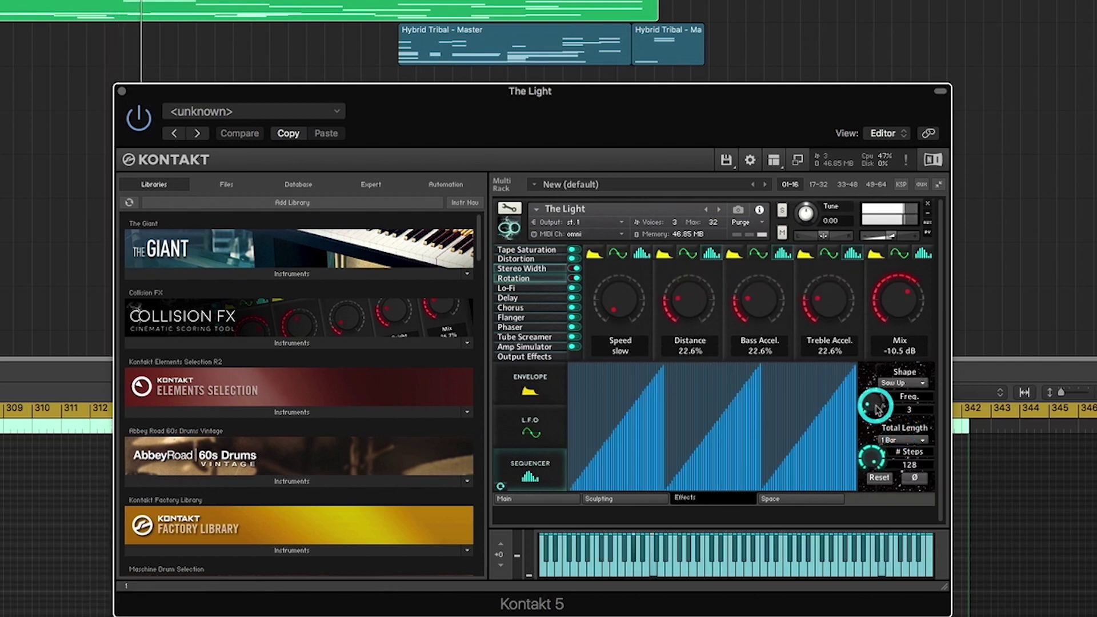
{"action": "left_click", "coordinate": [898, 383]}
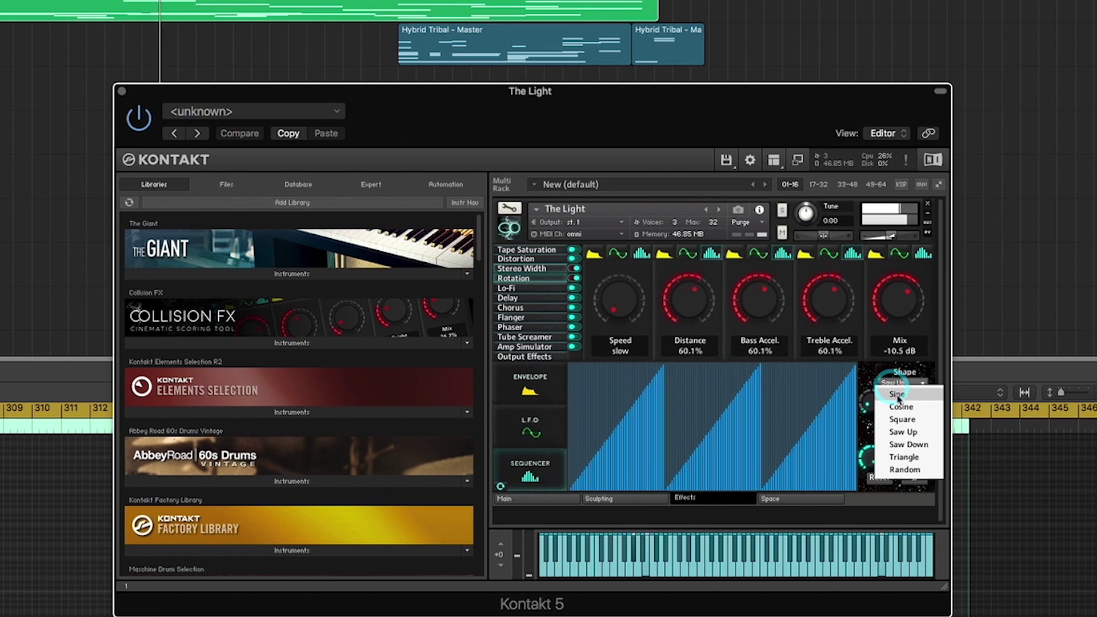
Fill the sequencer with a Sine at frequency 2, then hand-draw it into one gentle hump.
{"action": "left_click", "coordinate": [900, 398]}
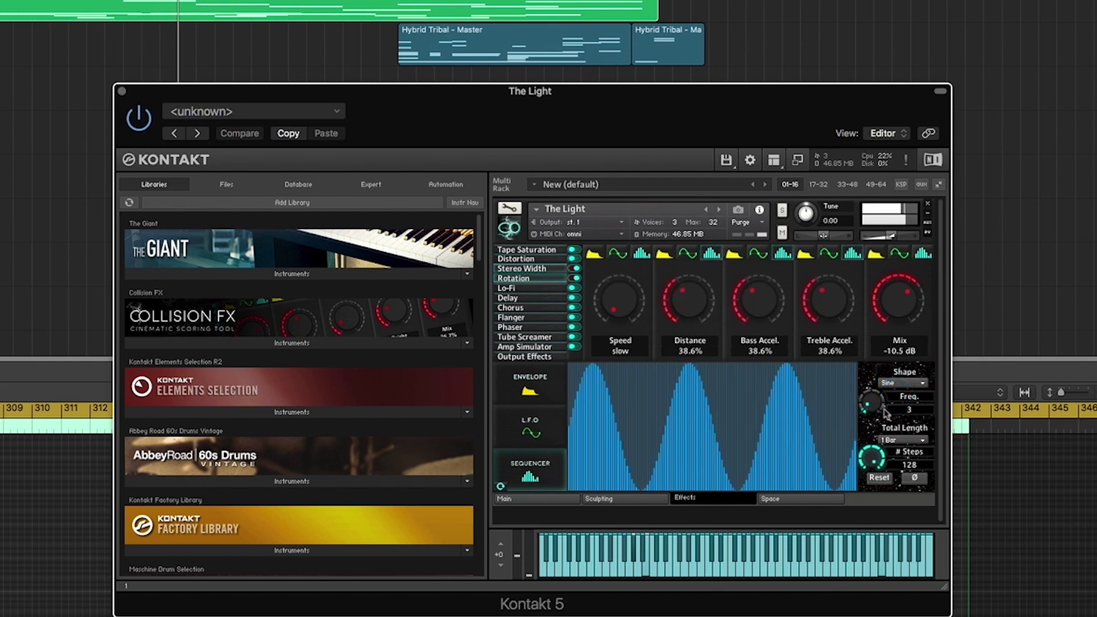
{"action": "left_click_drag", "start_coordinate": [880, 408], "coordinate": [879, 414]}
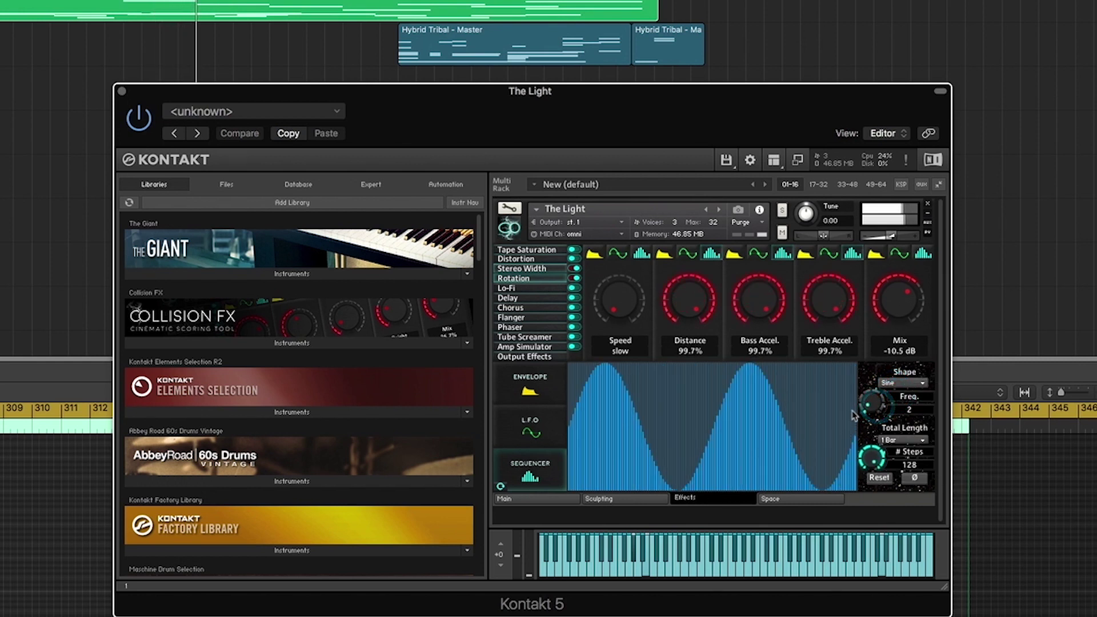
{"action": "mouse_move", "coordinate": [857, 403]}
{"action": "left_mouse_down"}
{"action": "mouse_move", "coordinate": [840, 439]}
{"action": "mouse_move", "coordinate": [688, 395]}
{"action": "mouse_move", "coordinate": [565, 430]}
{"action": "left_mouse_up"}
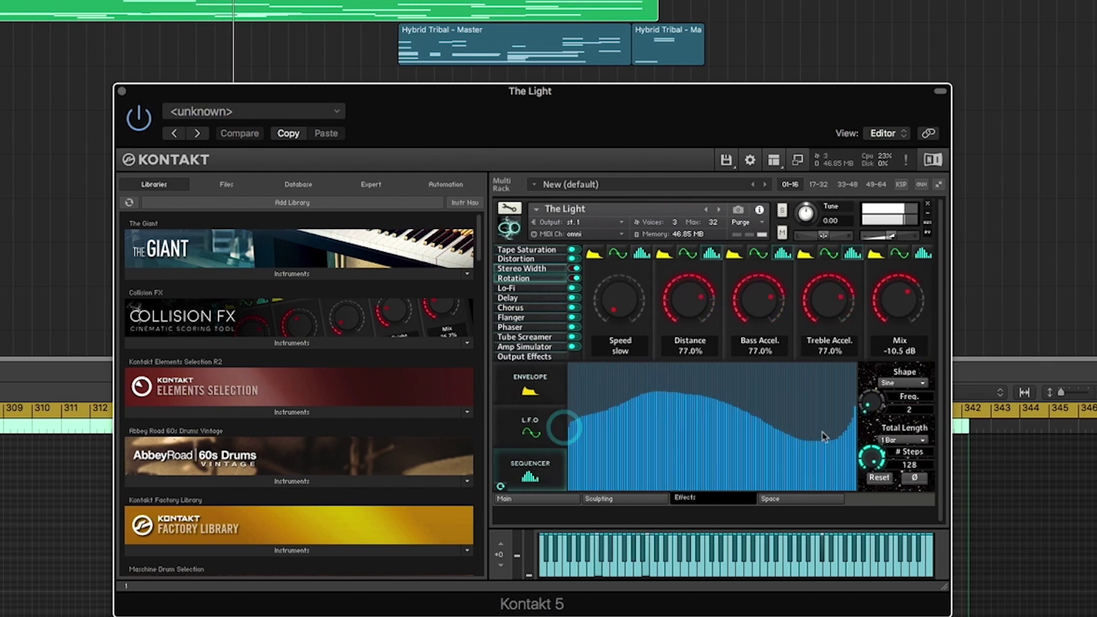
{"action": "mouse_move", "coordinate": [828, 434]}
{"action": "left_mouse_down"}
{"action": "mouse_move", "coordinate": [849, 421]}
{"action": "mouse_move", "coordinate": [876, 426]}
{"action": "left_mouse_up"}
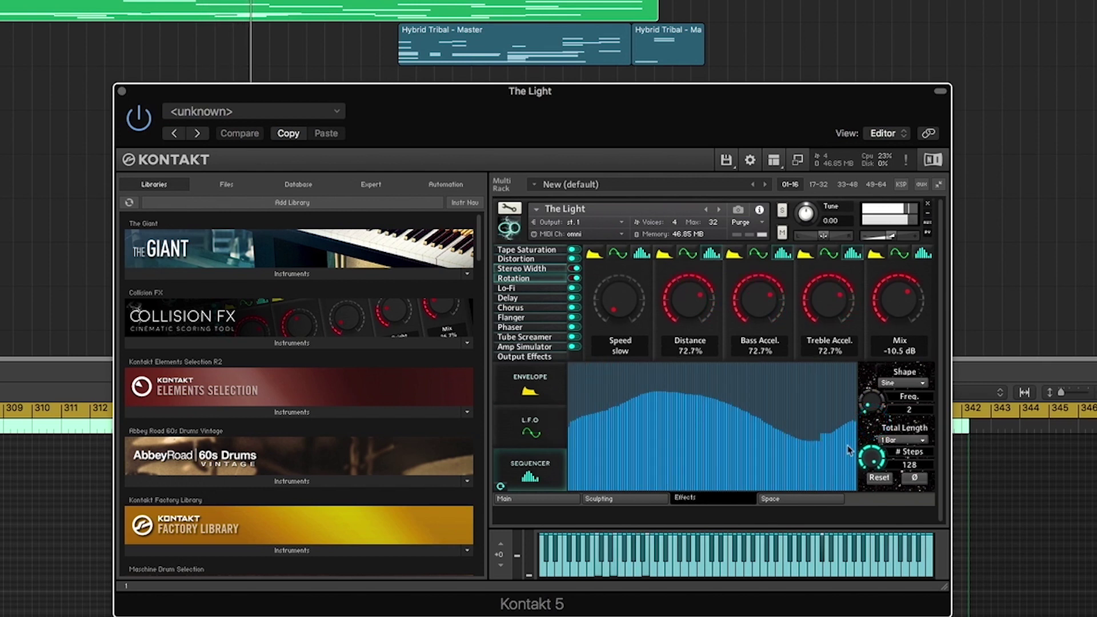
{"action": "left_click", "coordinate": [900, 440]}
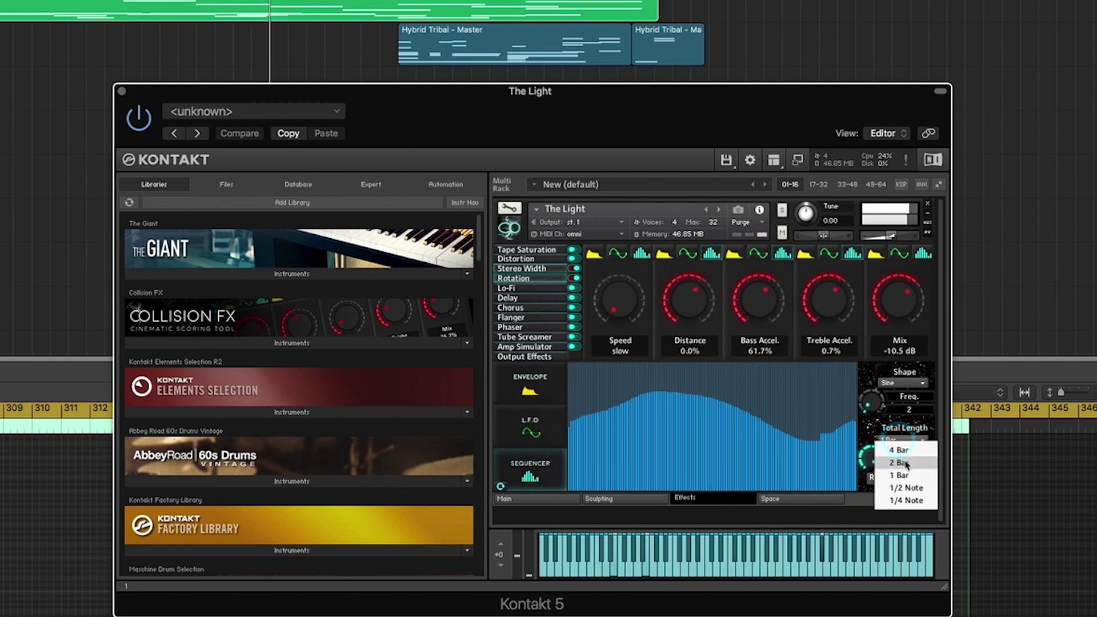
Set the sequence to 2 Bar with 128 steps, settle the sine Freq at 3, then clear the pattern.
{"action": "left_click", "coordinate": [906, 464]}
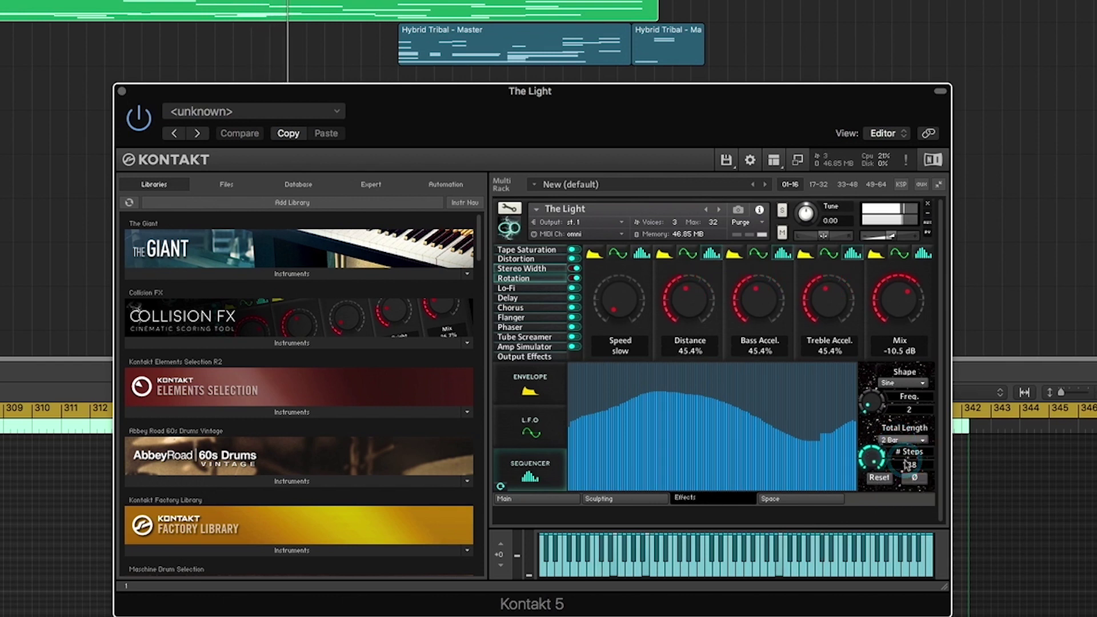
{"action": "mouse_move", "coordinate": [878, 464]}
{"action": "left_mouse_down"}
{"action": "mouse_move", "coordinate": [875, 476]}
{"action": "mouse_move", "coordinate": [876, 464]}
{"action": "left_mouse_up"}
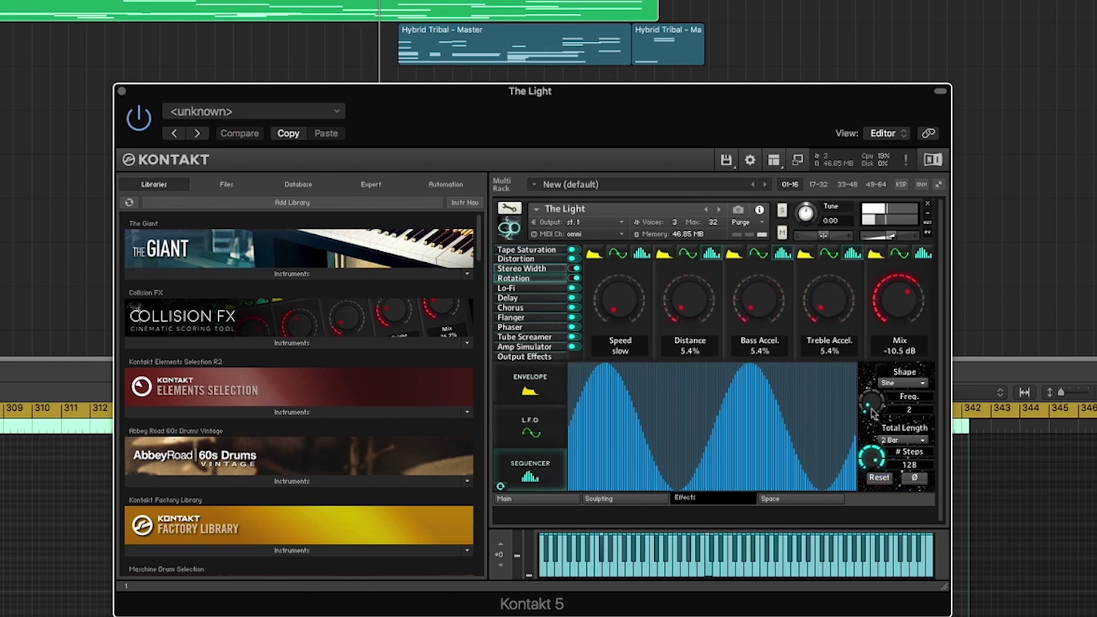
{"action": "left_click_drag", "start_coordinate": [871, 409], "coordinate": [870, 408]}
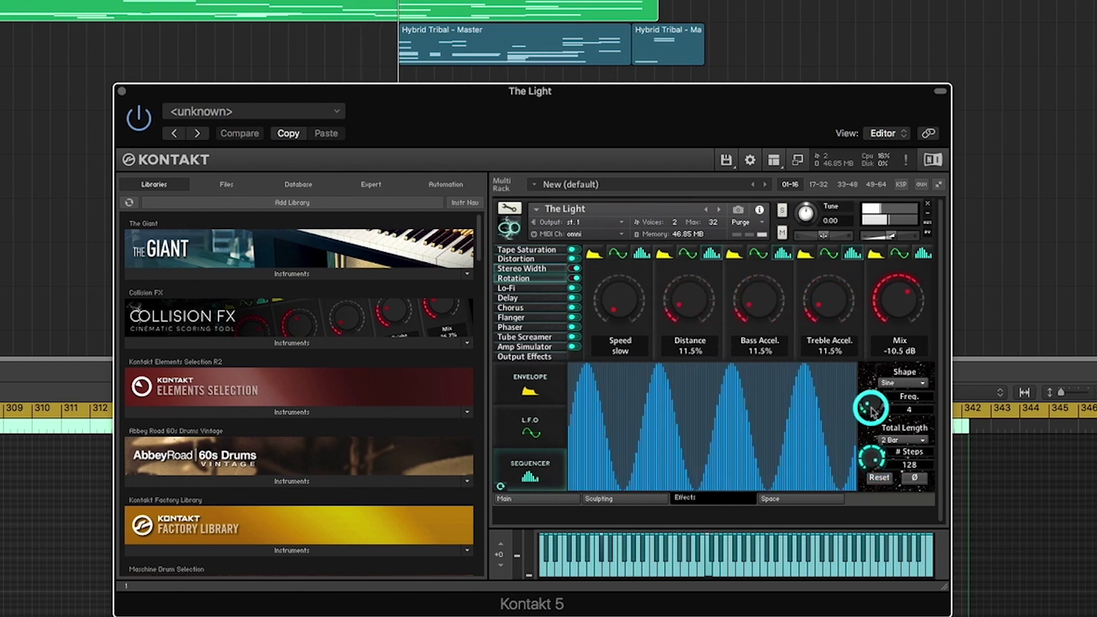
{"action": "left_click_drag", "start_coordinate": [873, 412], "coordinate": [872, 414]}
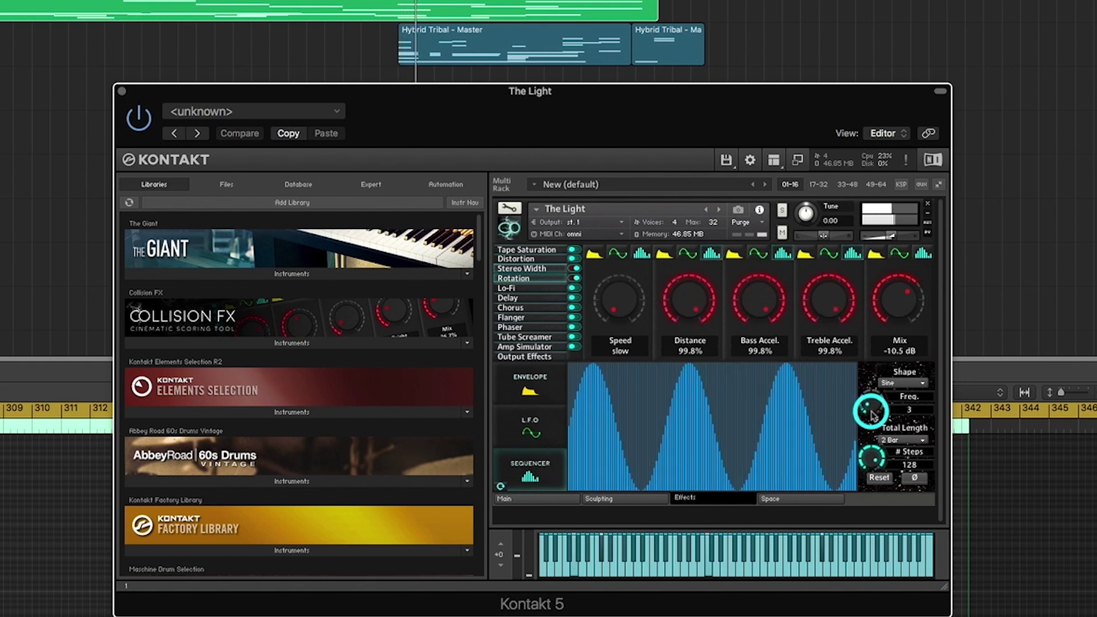
{"action": "left_click", "coordinate": [886, 479]}
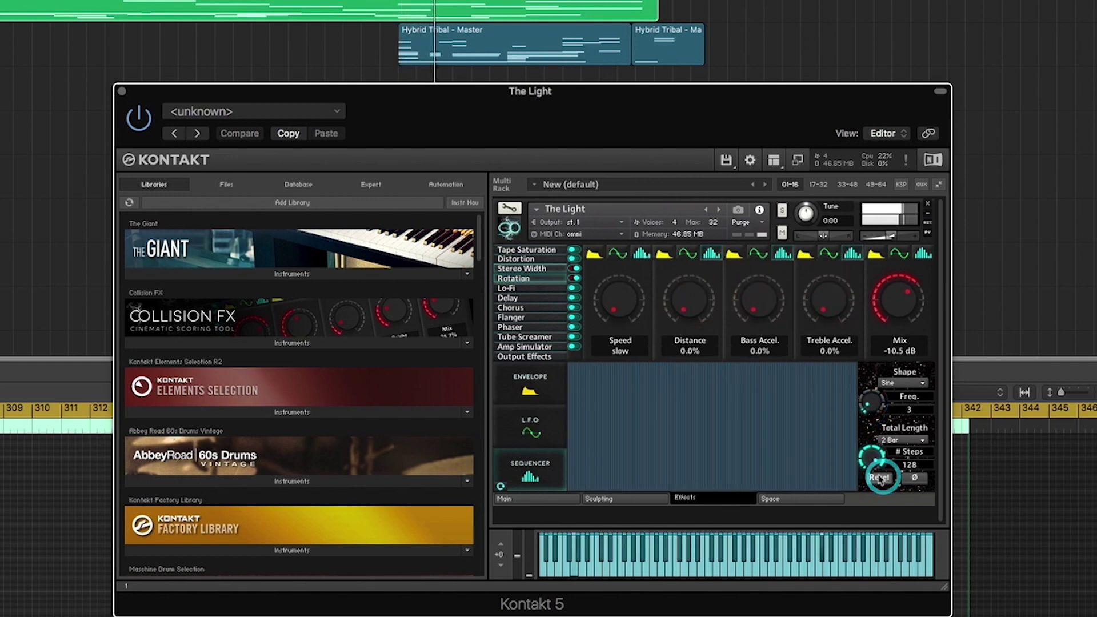
Draw a curve that dips from a high start into a broad hump, then invert it and restore it.
{"action": "mouse_move", "coordinate": [851, 462]}
{"action": "left_mouse_down"}
{"action": "mouse_move", "coordinate": [741, 410]}
{"action": "mouse_move", "coordinate": [655, 450]}
{"action": "mouse_move", "coordinate": [585, 381]}
{"action": "left_mouse_up"}
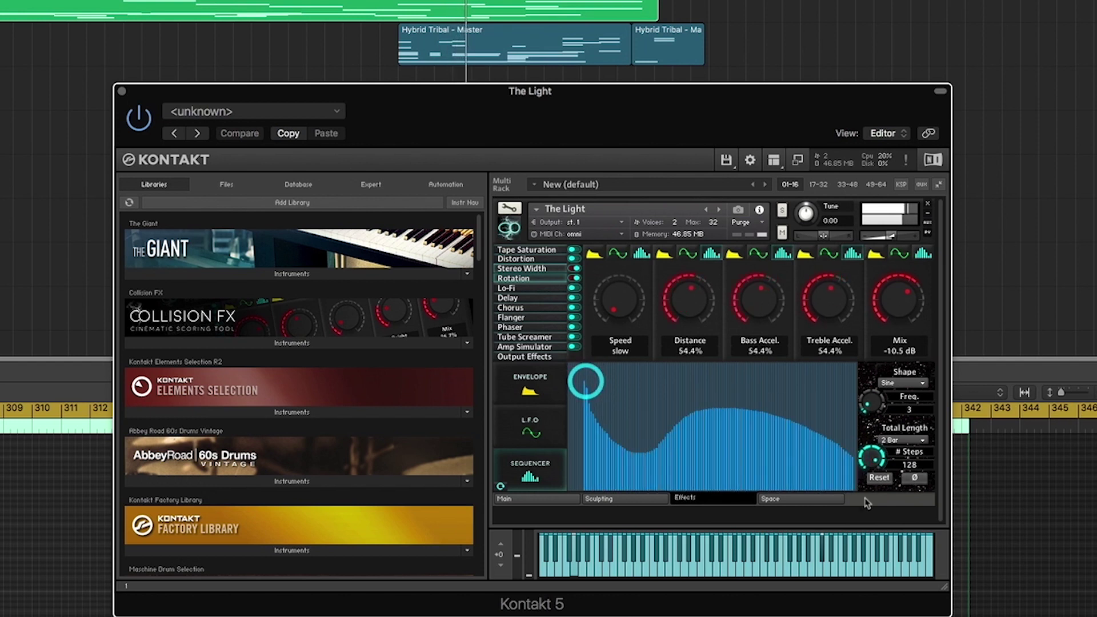
{"action": "left_click", "coordinate": [916, 478]}
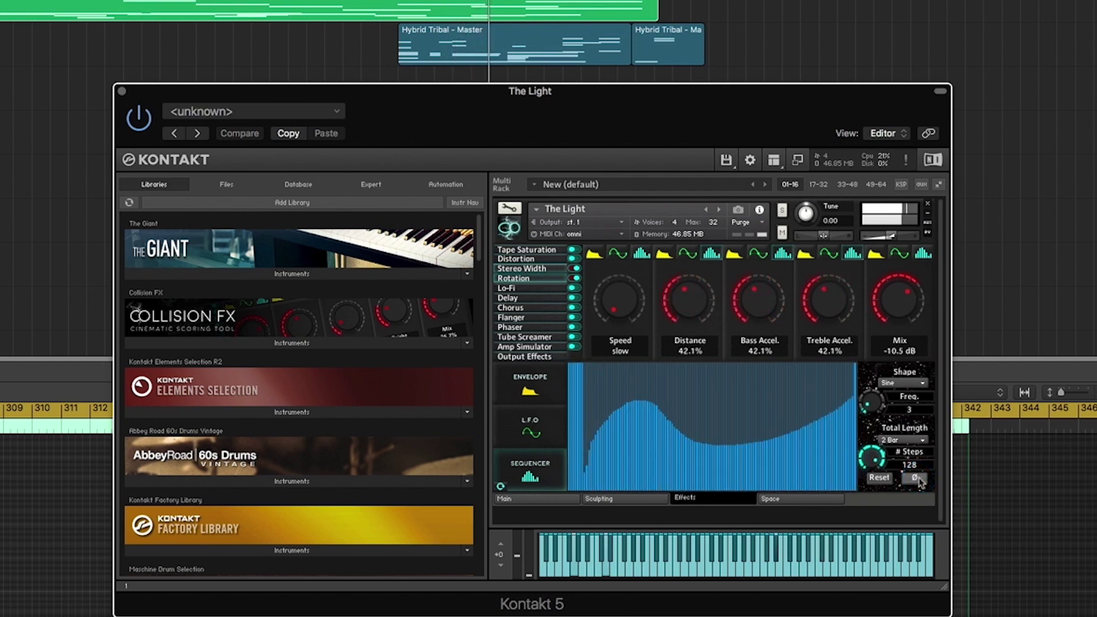
{"action": "left_click", "coordinate": [916, 479]}
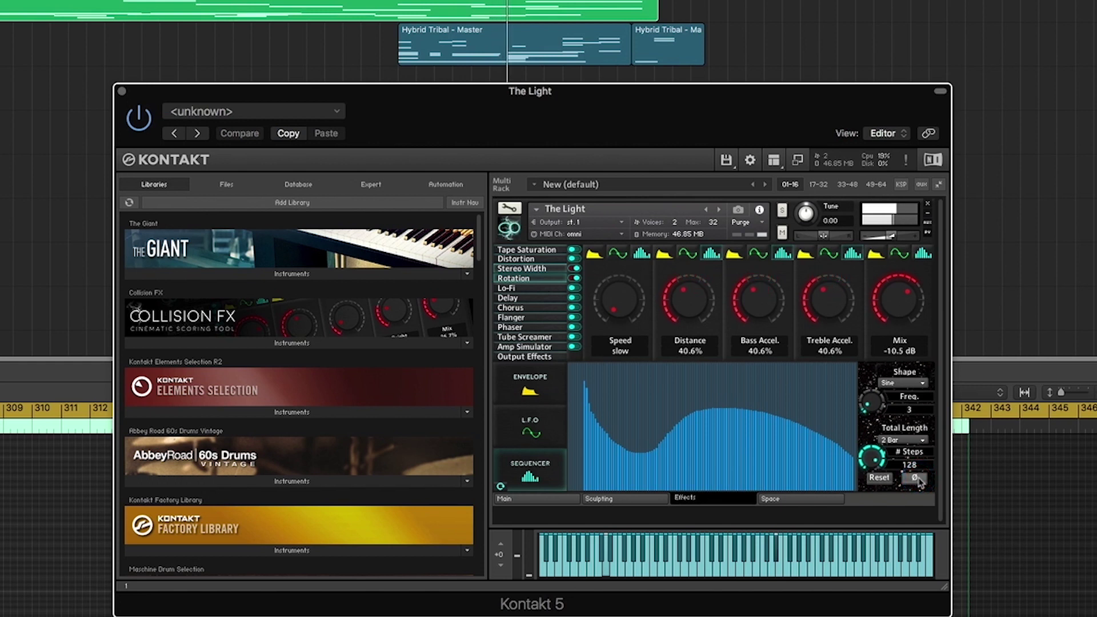